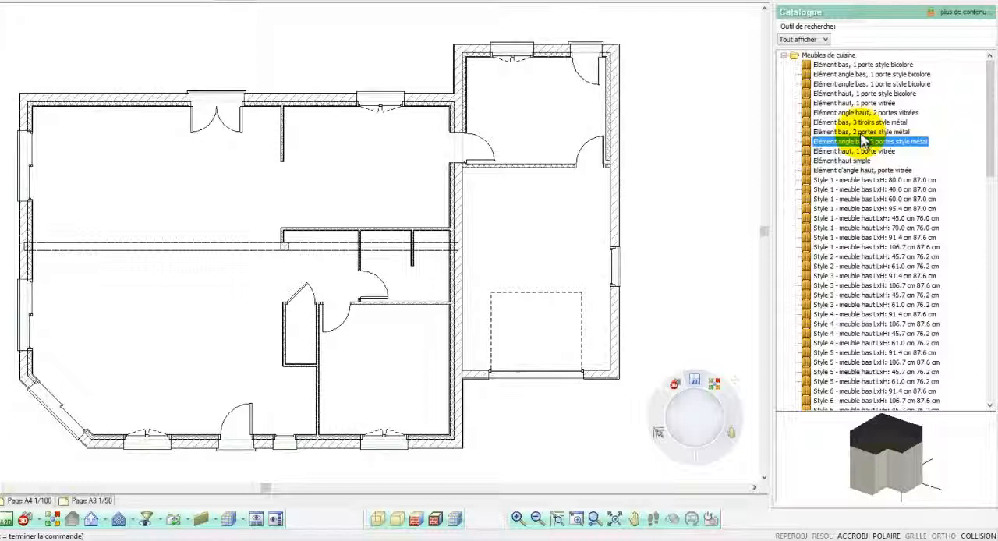
left_click(861, 133)
left_click(862, 123)
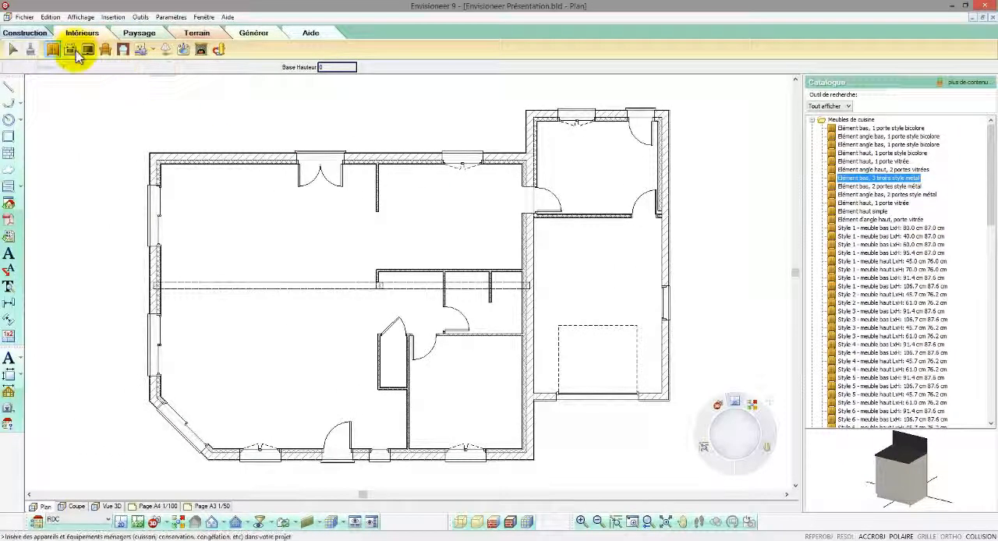
Step: Place the top-loading 40x60 cm washing machine (Lave-linge chargement dessus) in the upper-left corner of the small room above the garage
left_click(75, 51)
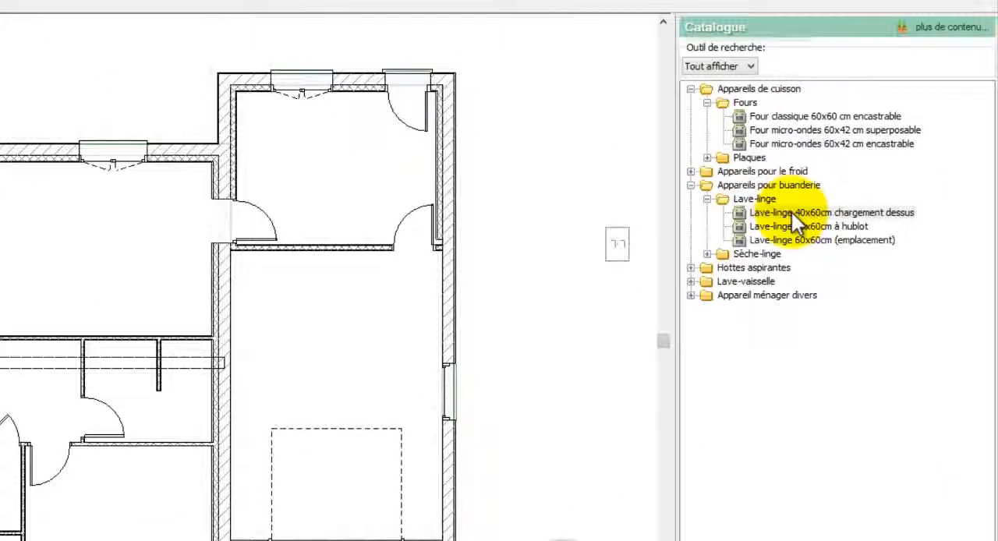
left_click(866, 200)
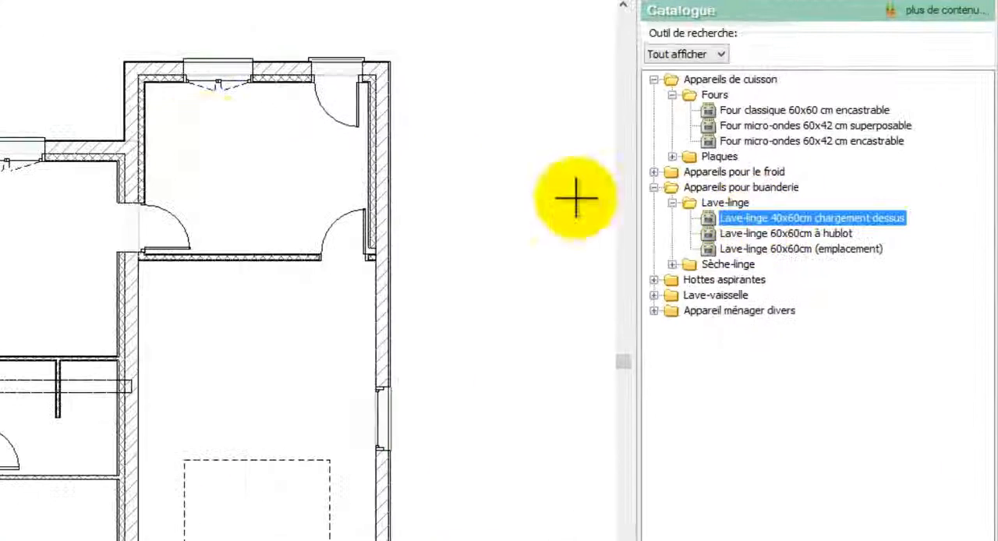
left_click(156, 89)
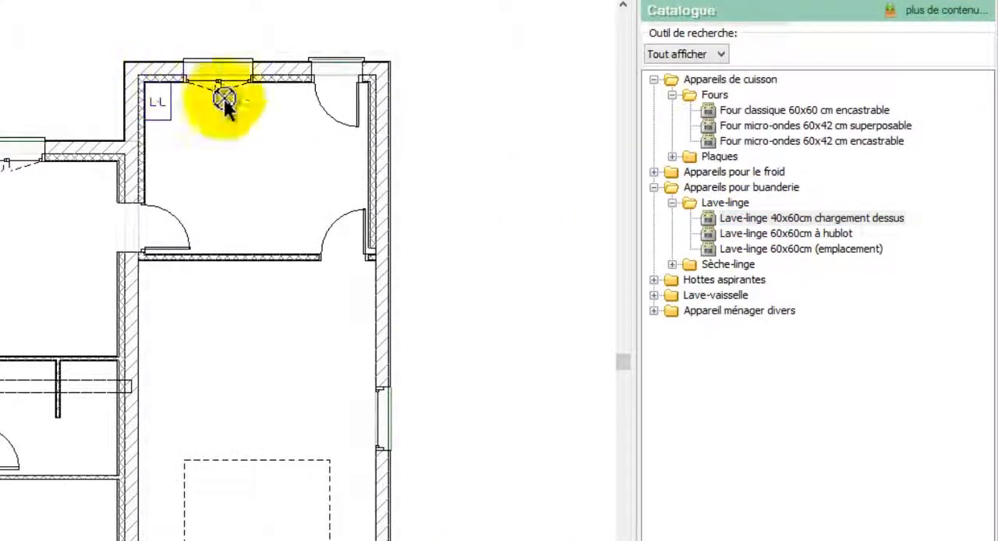
Step: Place a Sèche-linge 60x60cm dryer against the upper wall, directly beside the washing machine
left_click(725, 248)
double_click(726, 264)
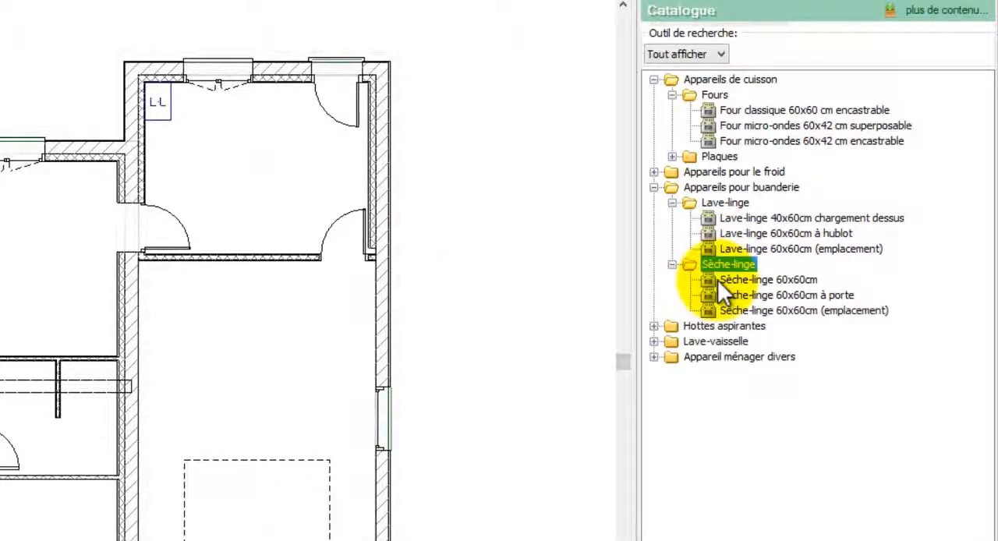
left_click(721, 280)
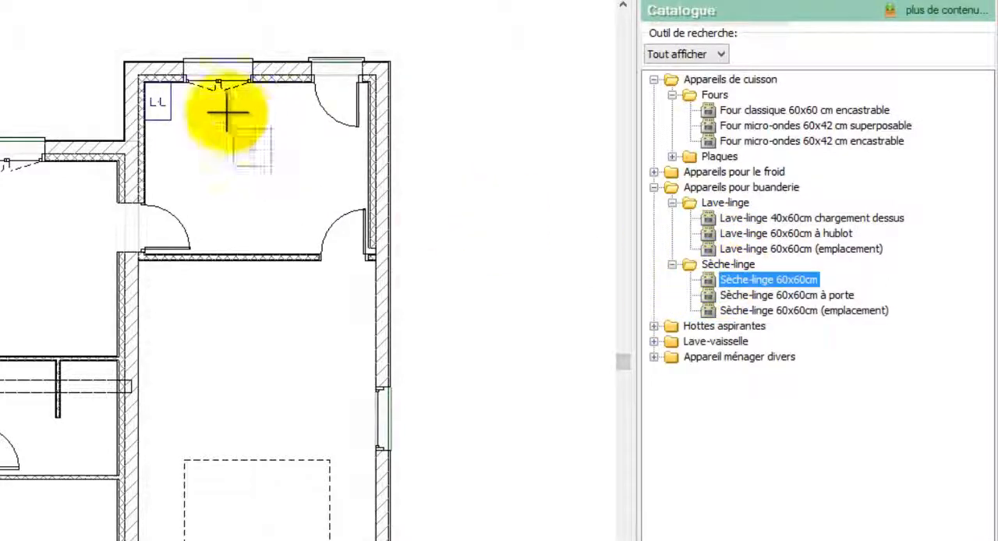
left_click(169, 78)
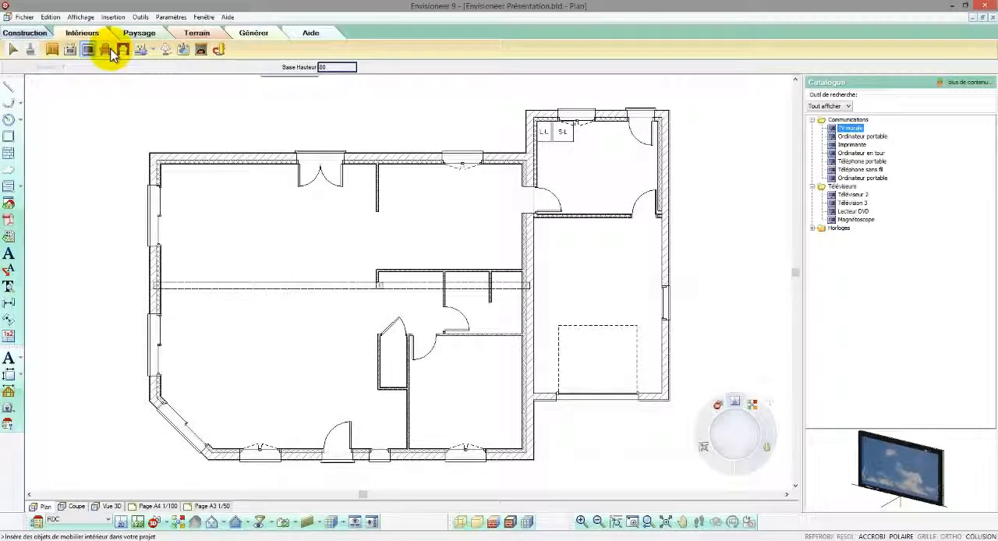
Step: Place the leather two-seater sofa (canapé deux places cuir) against the living area's left wall, in front of the lower window
left_click(111, 51)
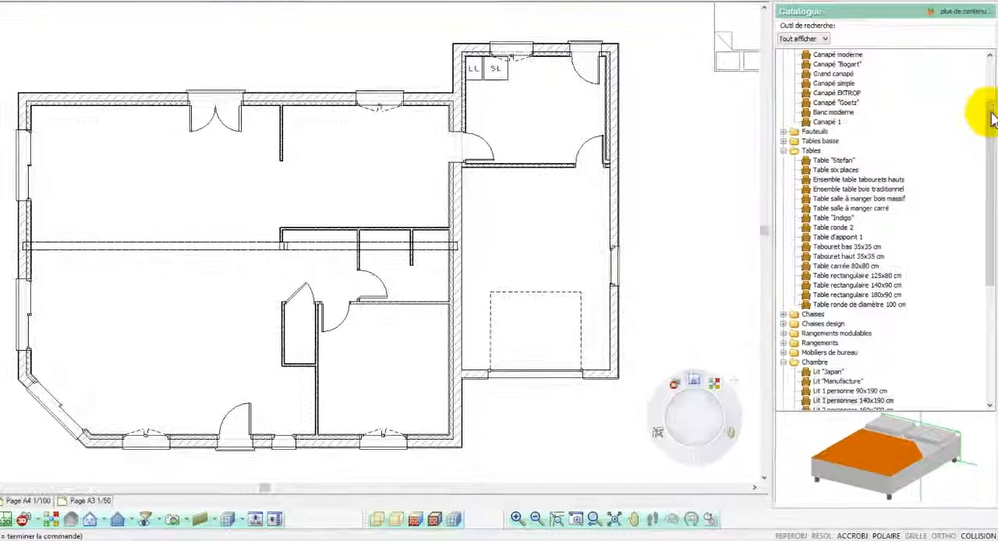
left_click_drag(990, 168, 990, 164)
left_click_drag(990, 113, 988, 81)
left_click(848, 64)
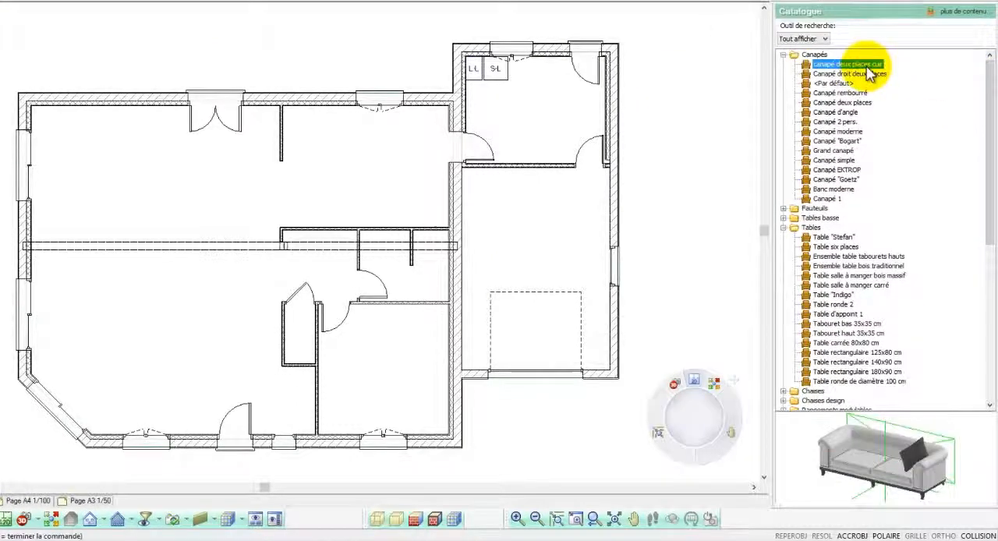
left_click_drag(909, 468, 37, 310)
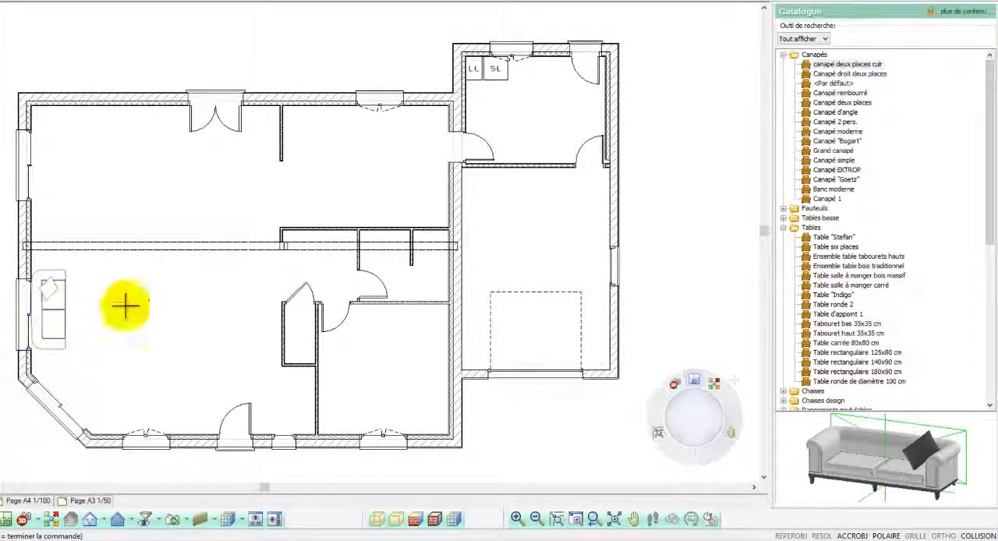
Step: Place the Table "Stefan" dining set in the middle of the upper-left area, below the double door
left_click(831, 238)
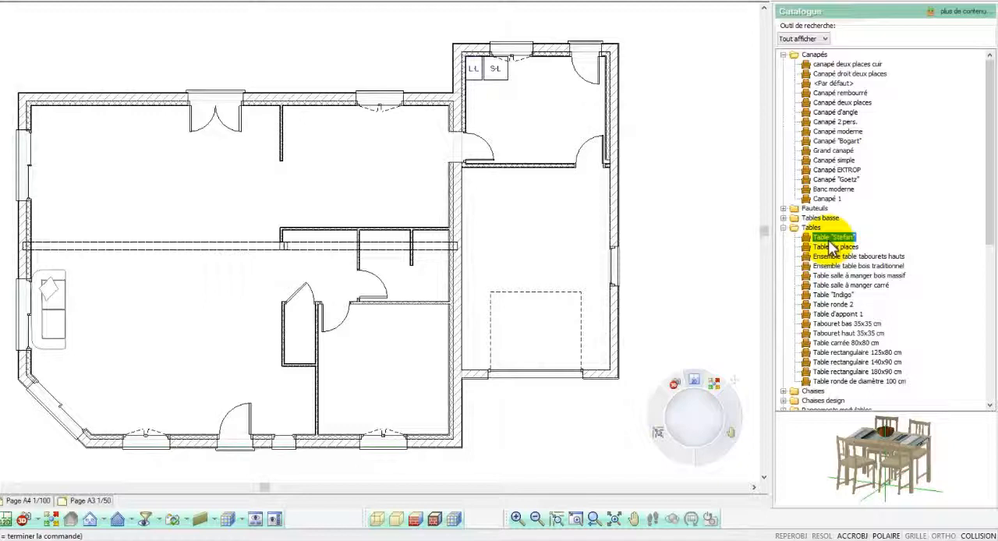
left_click(833, 247)
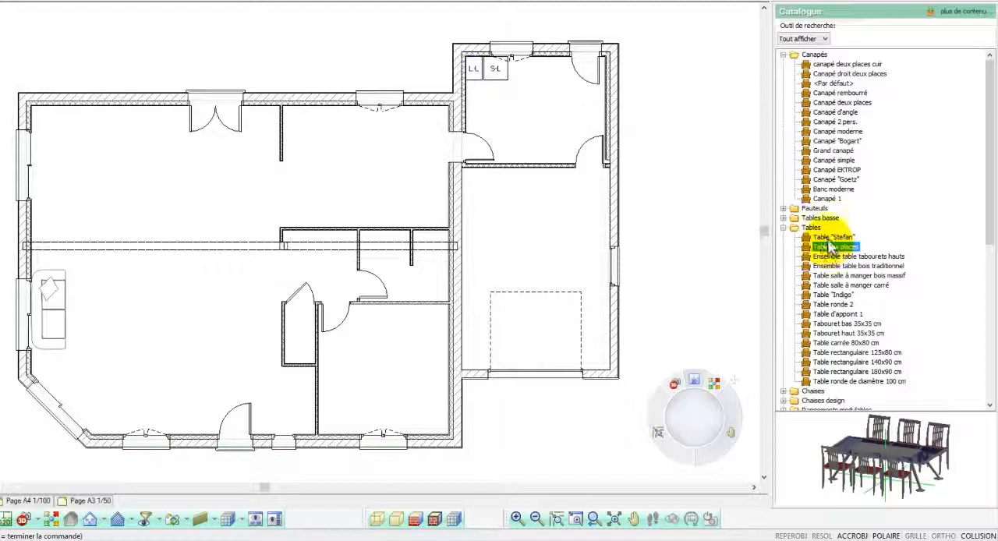
left_click(833, 237)
left_click_drag(833, 237, 177, 193)
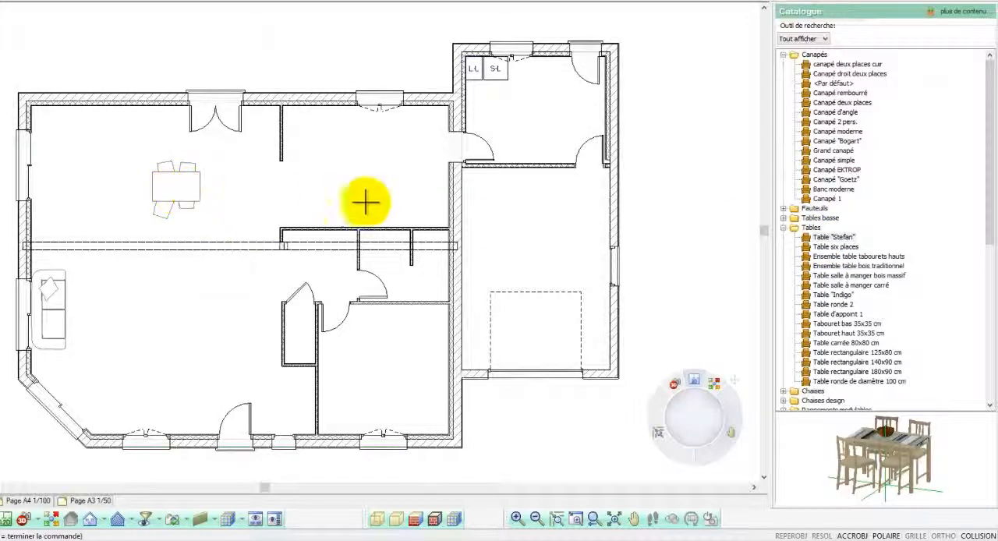
Step: Place the rectangular glass-topped Table basse coffee table in front of the sofa in the living area
double_click(789, 228)
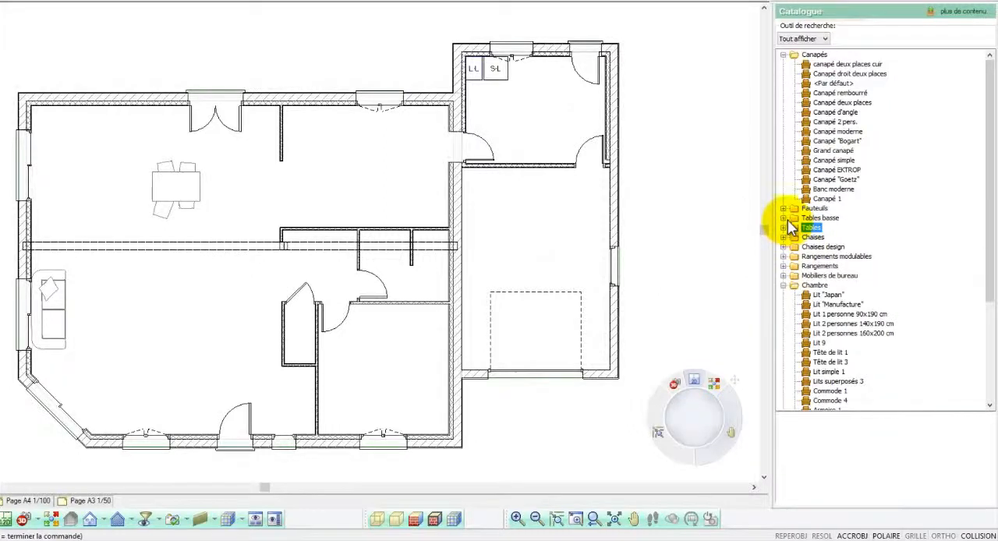
double_click(811, 218)
left_click(824, 230)
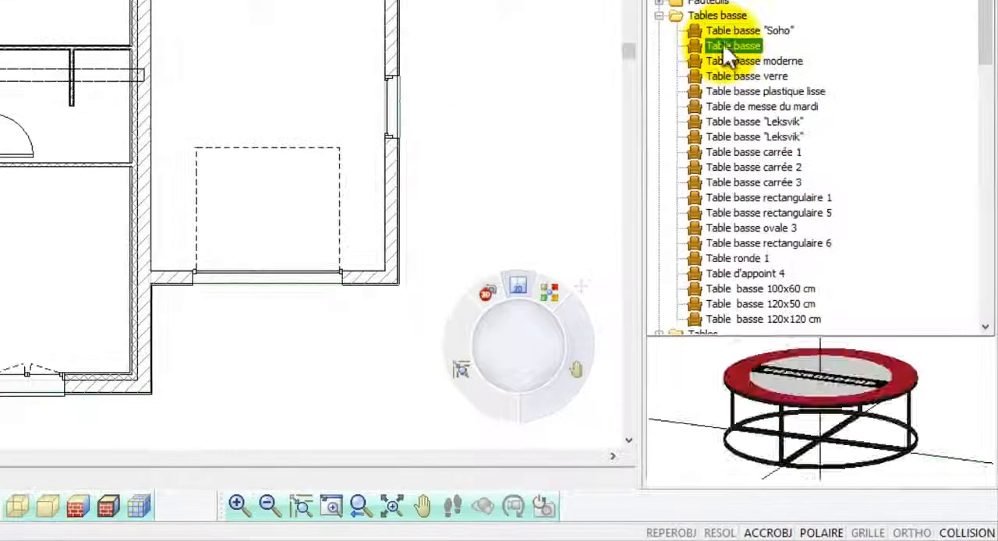
left_click_drag(769, 379, 774, 386)
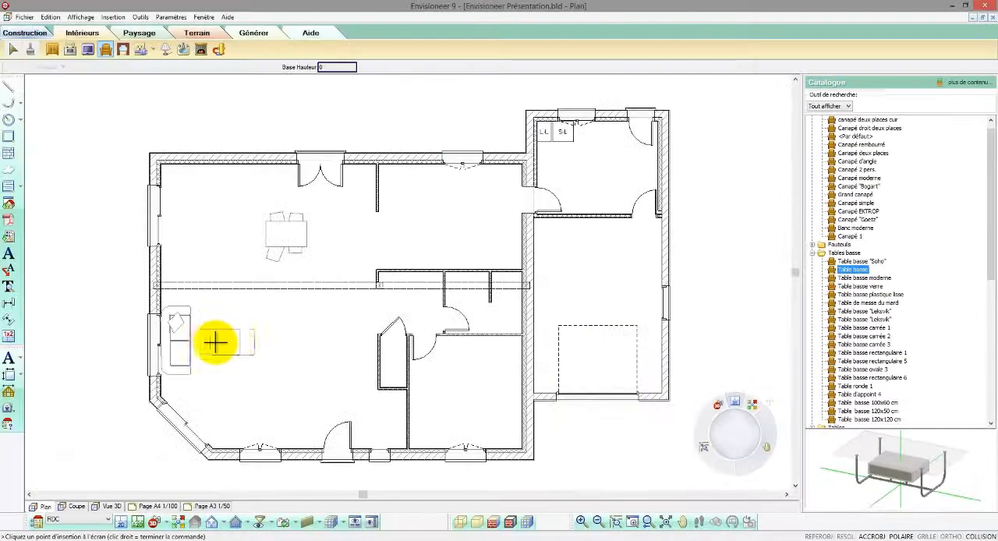
left_click(229, 340)
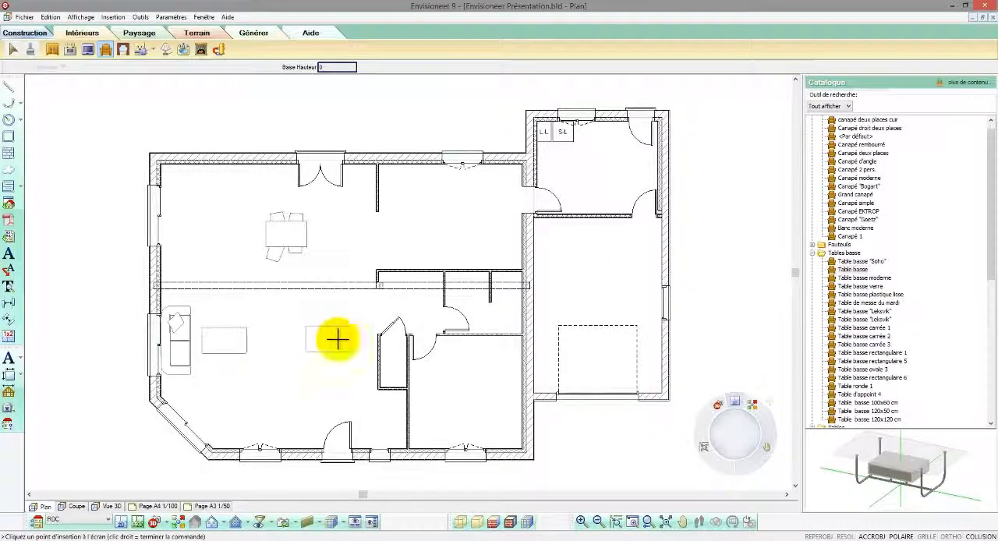
Step: Place two Chaise plastique droite chairs in the living area, one above and one below the coffee table's right end
left_click(811, 252)
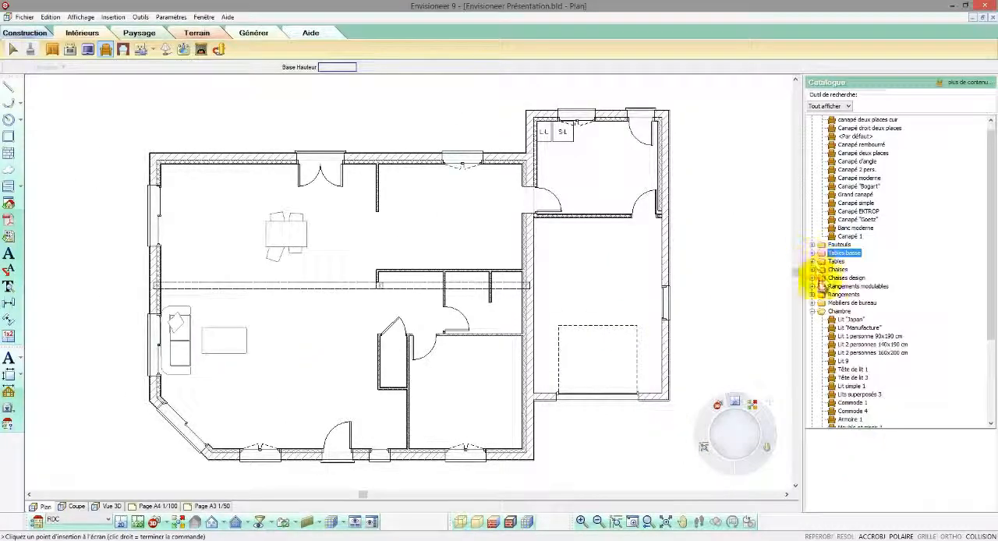
left_click(814, 271)
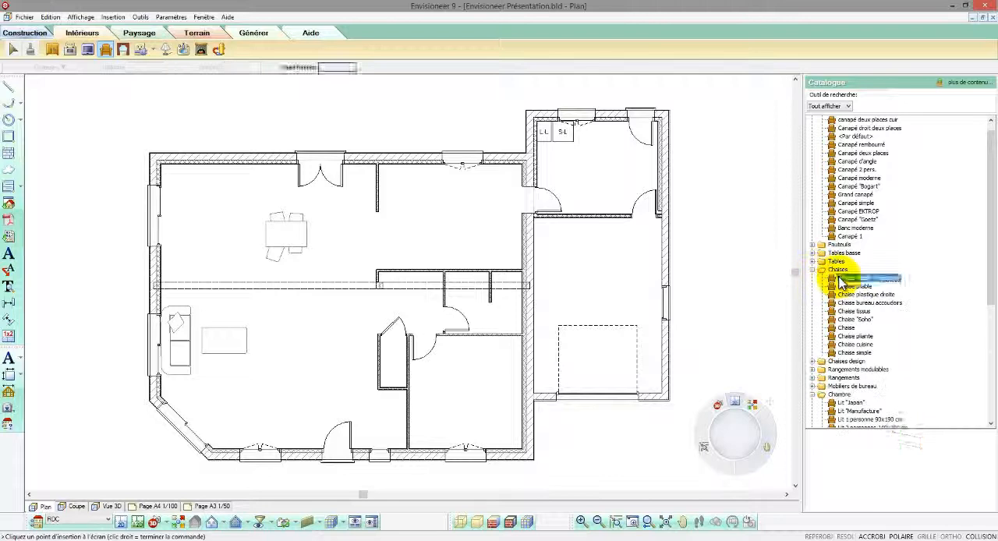
left_click(842, 278)
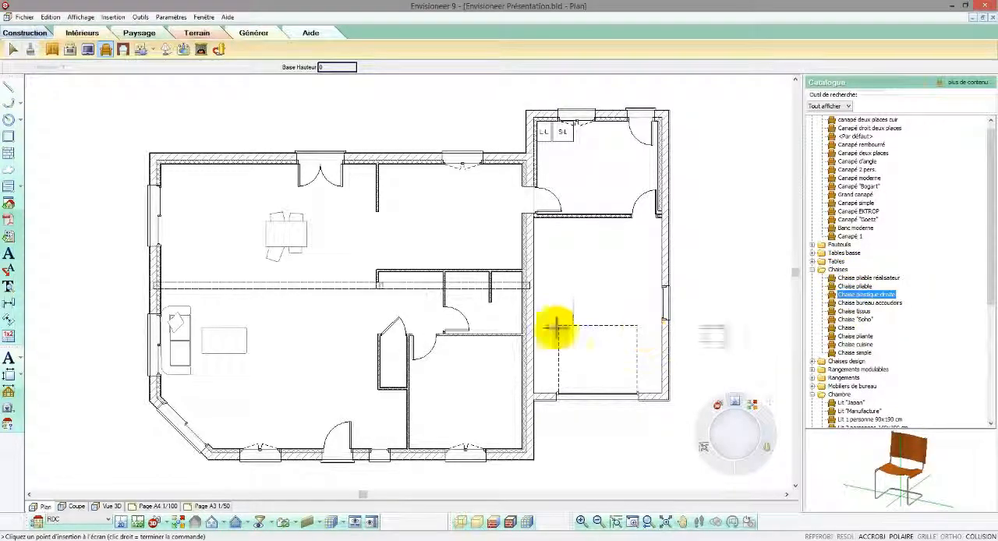
left_click(258, 310)
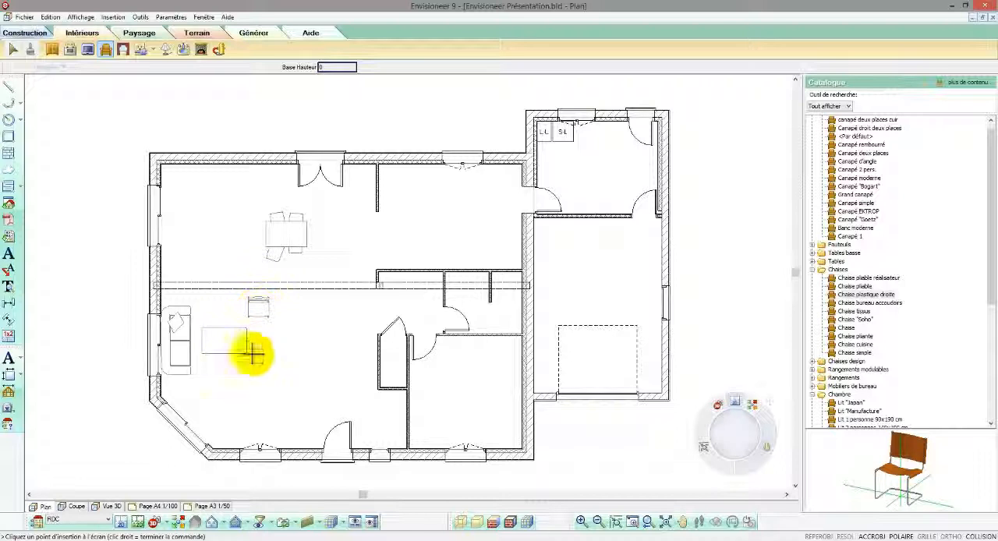
left_click(258, 369)
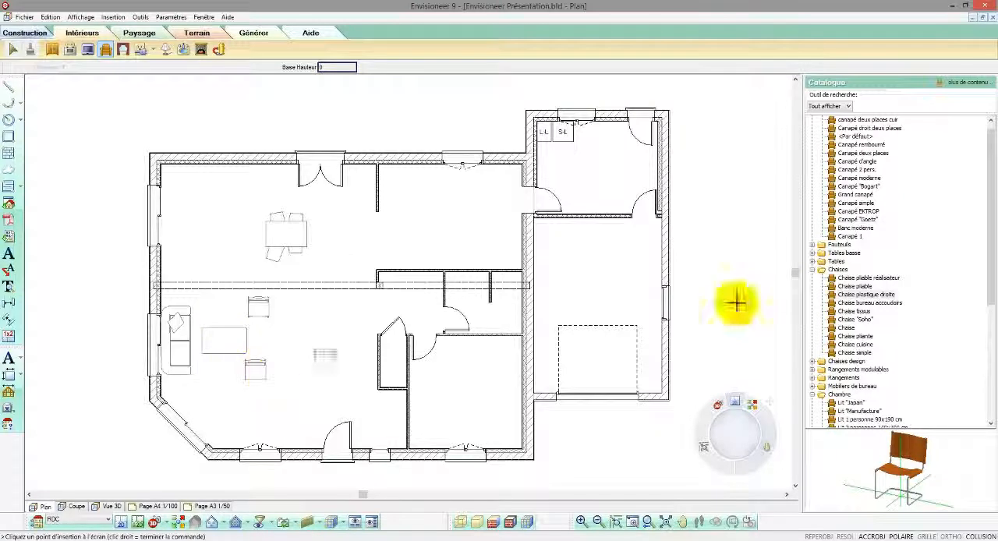
Step: Place a Lit 2 personnes 140x190 cm bed in the bedroom with its head against the right wall
left_click(812, 271)
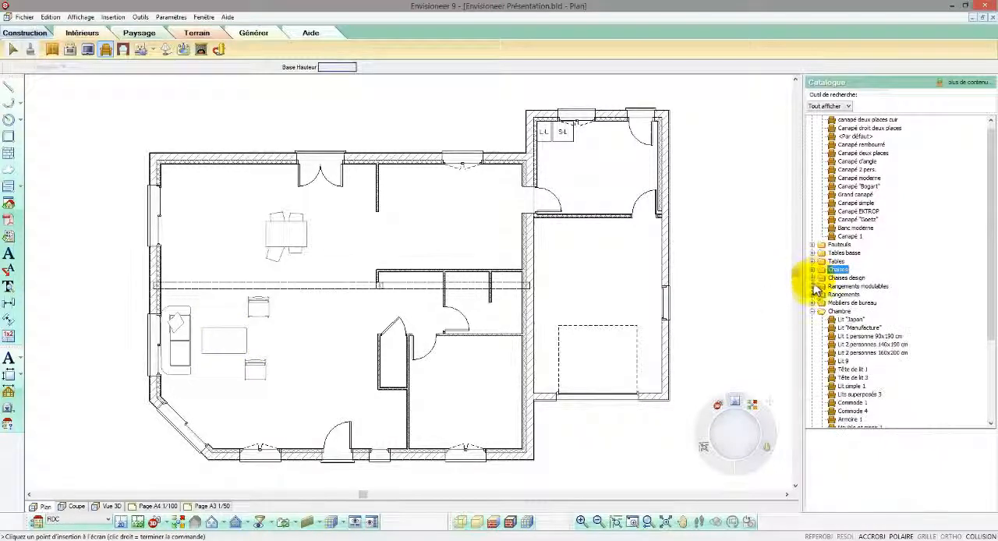
left_click(835, 320)
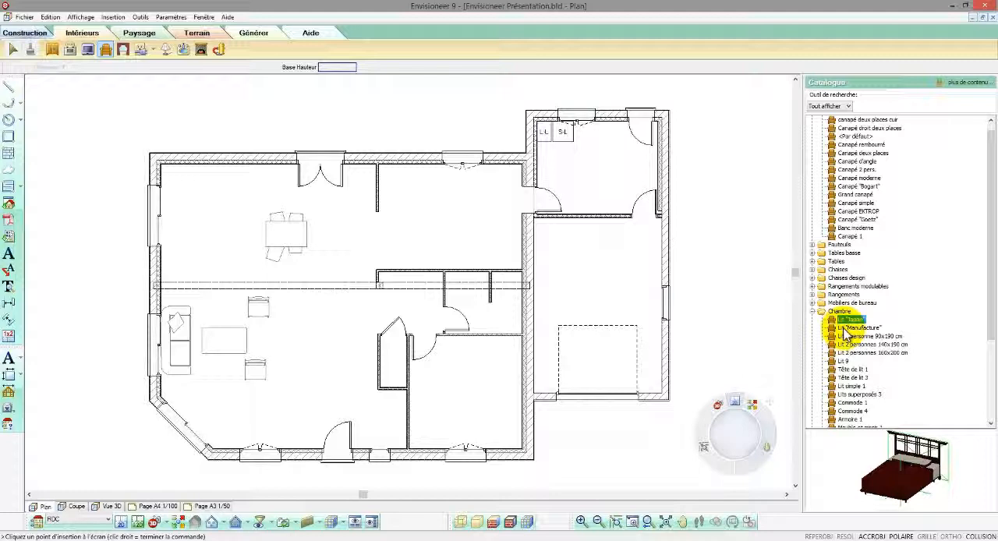
left_click(848, 337)
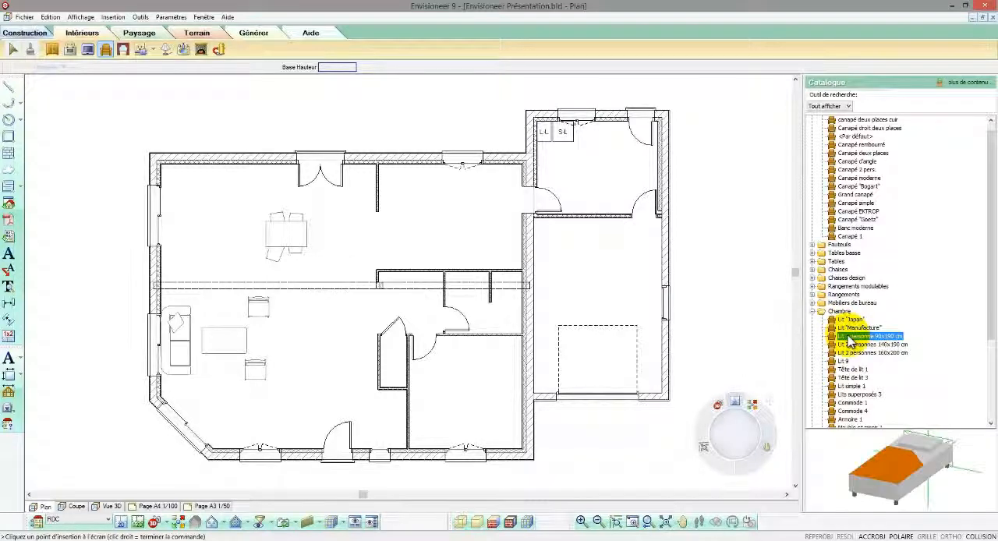
left_click(853, 344)
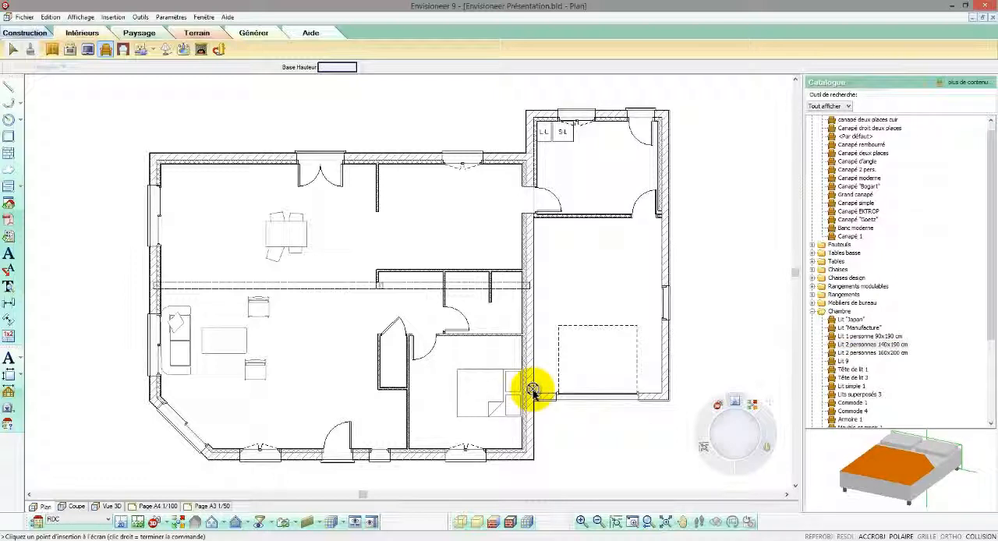
right_click(401, 316)
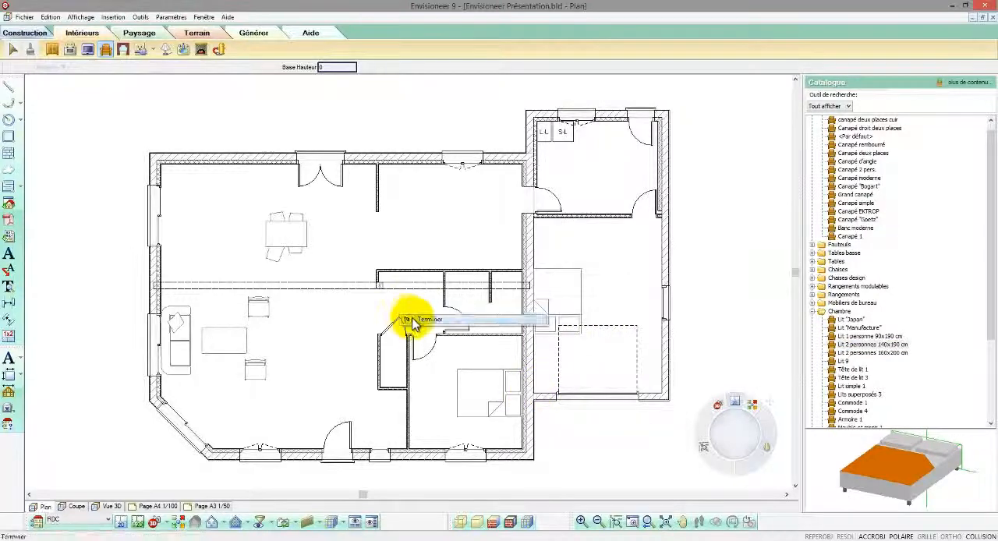
left_click(421, 321)
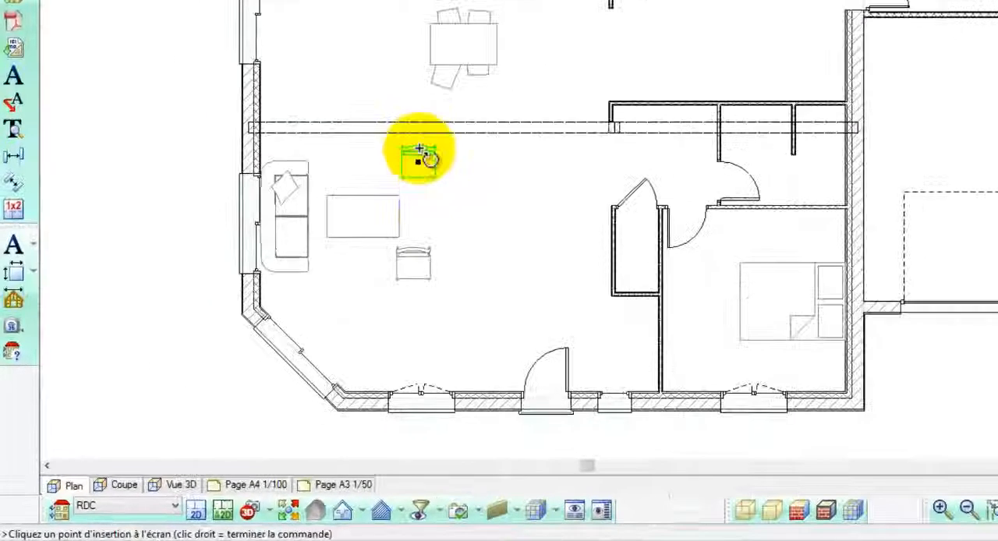
Step: Rotate the two living-area chairs to face the sofa and turn the coffee table parallel to it
left_click_drag(428, 159, 424, 178)
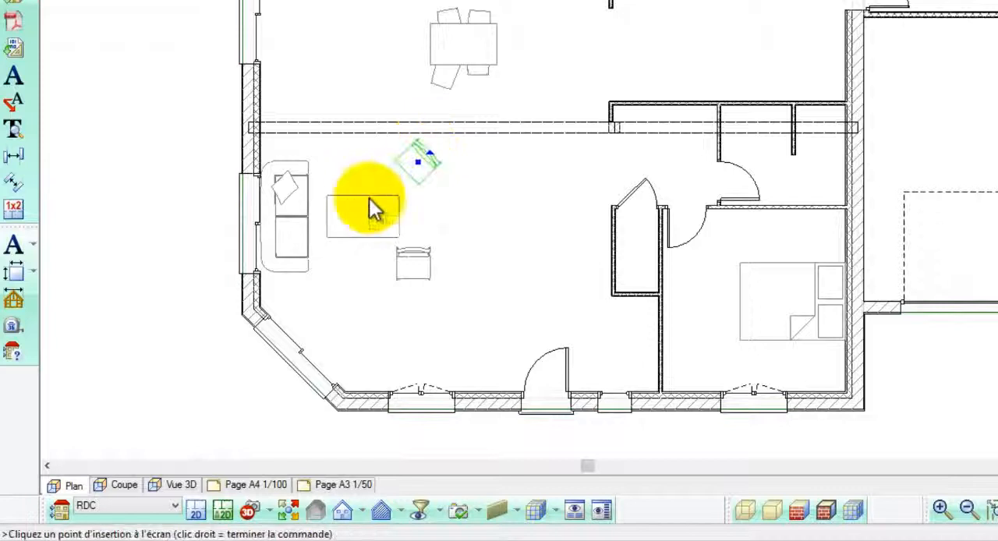
left_click_drag(373, 209, 427, 272)
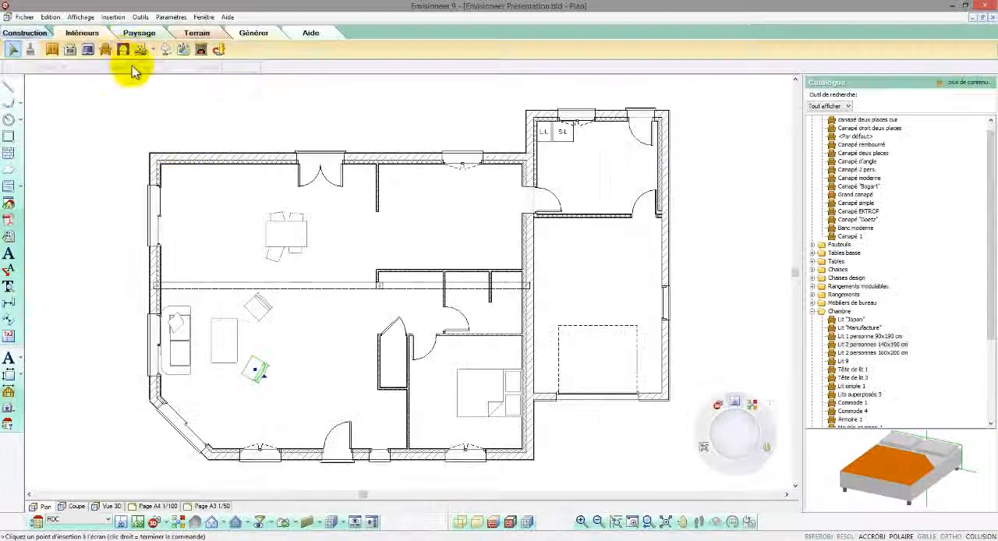
Step: Place a Prise de courant - 16A - 2P+T socket on the dining area's upper wall, near the left corner
left_click(123, 49)
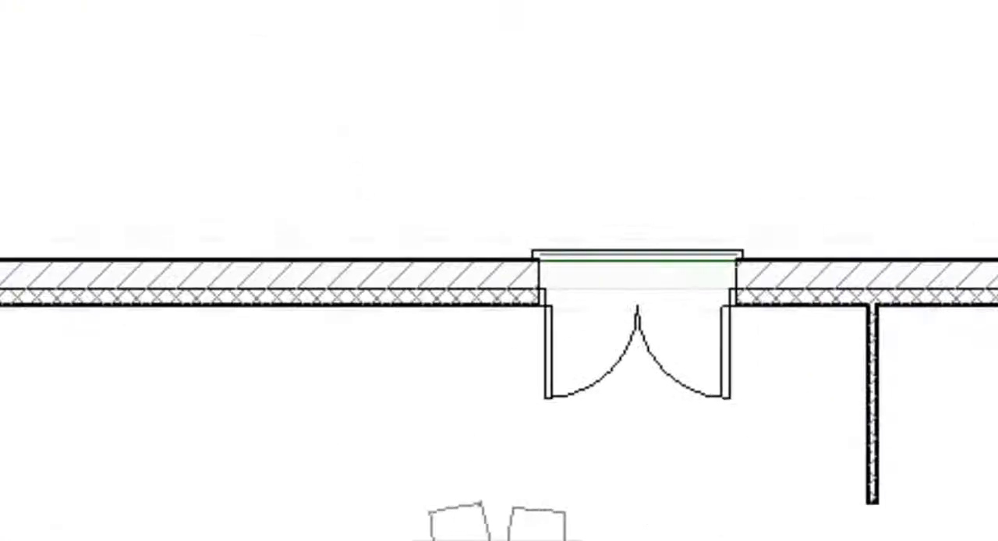
left_click(152, 50)
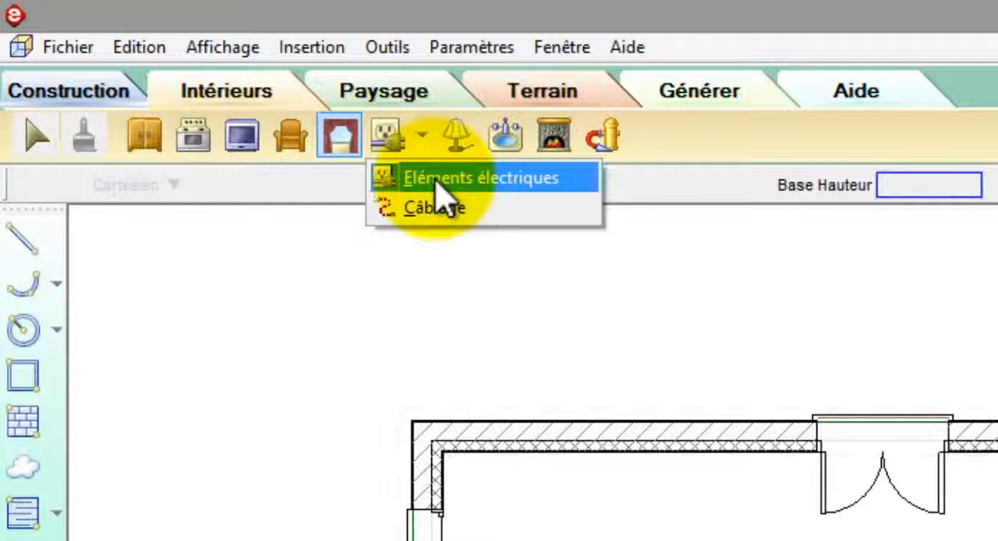
left_click(435, 179)
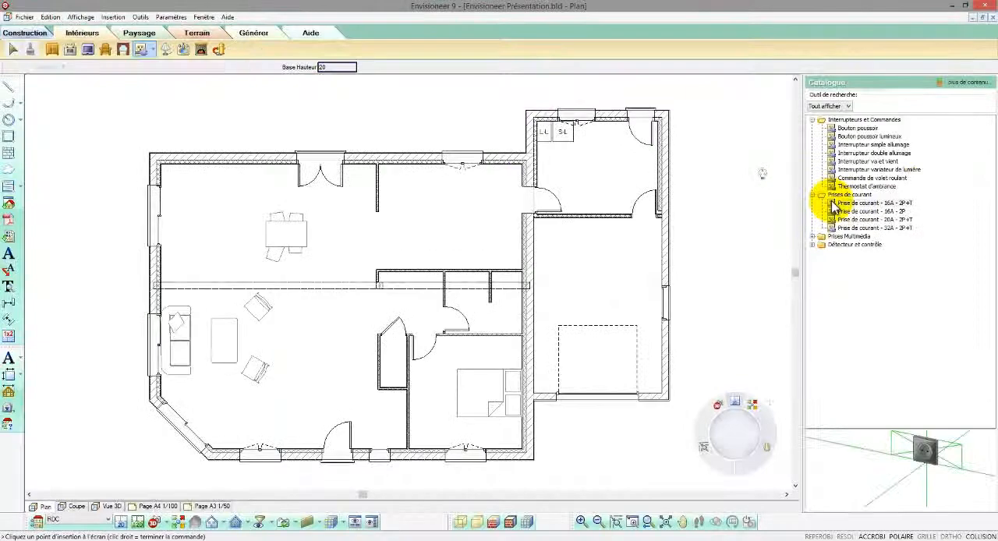
left_click(833, 205)
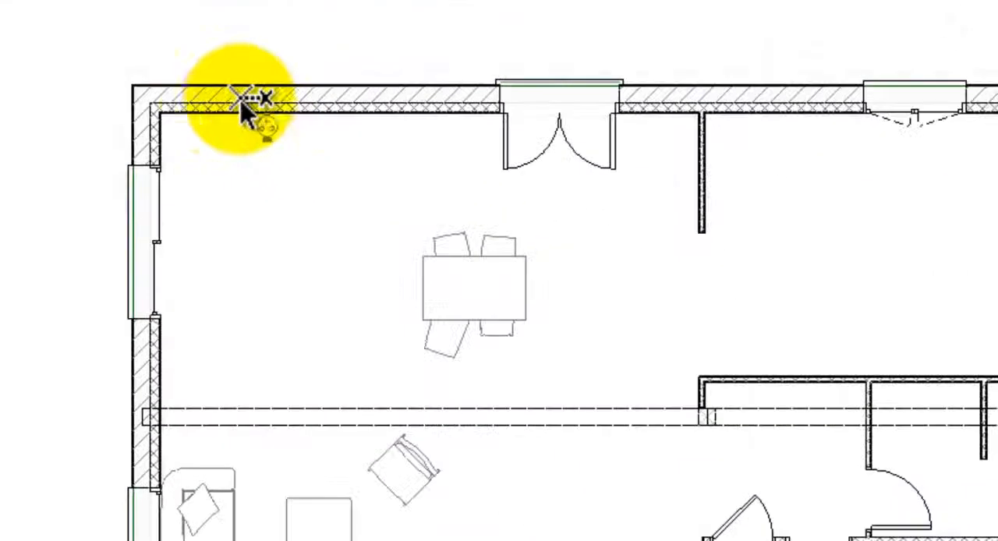
left_click(199, 101)
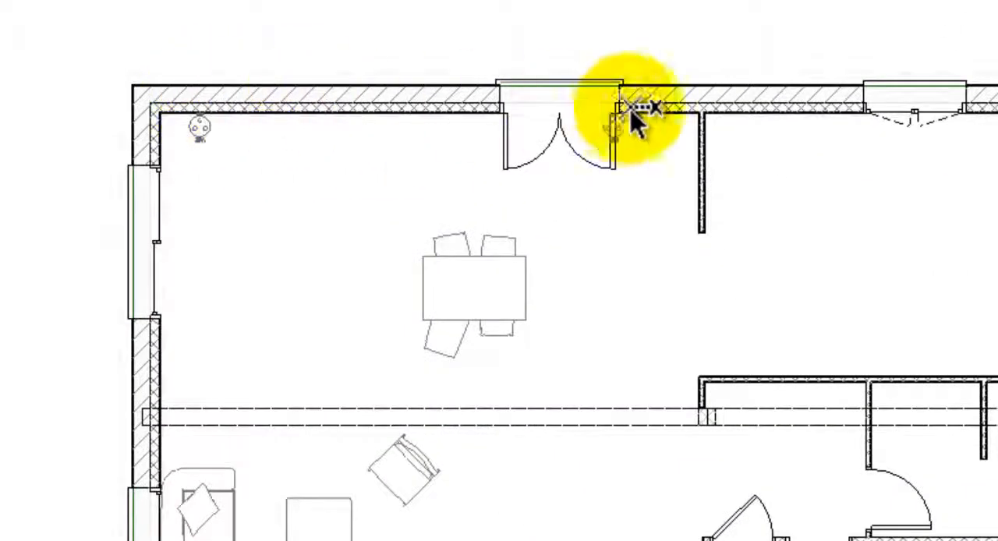
Step: Place a second socket on the dining area's upper wall, right of the double door, and a ceiling light between the two living-area chairs
left_click(665, 105)
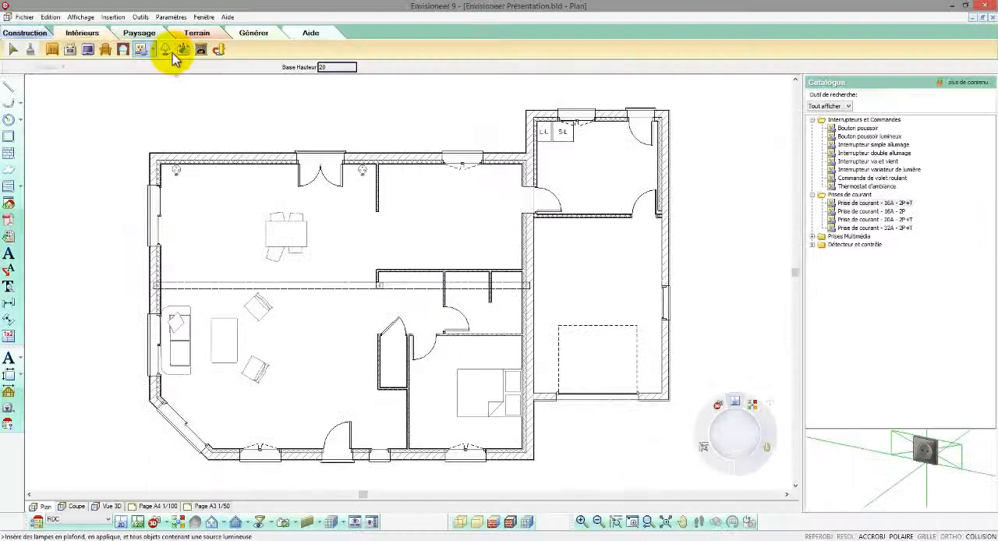
left_click(170, 51)
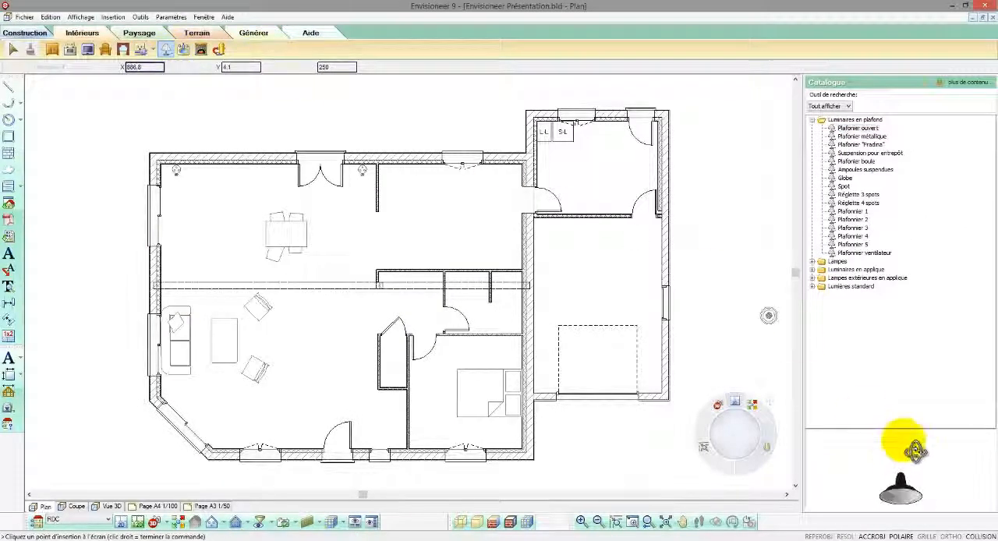
left_click(865, 155)
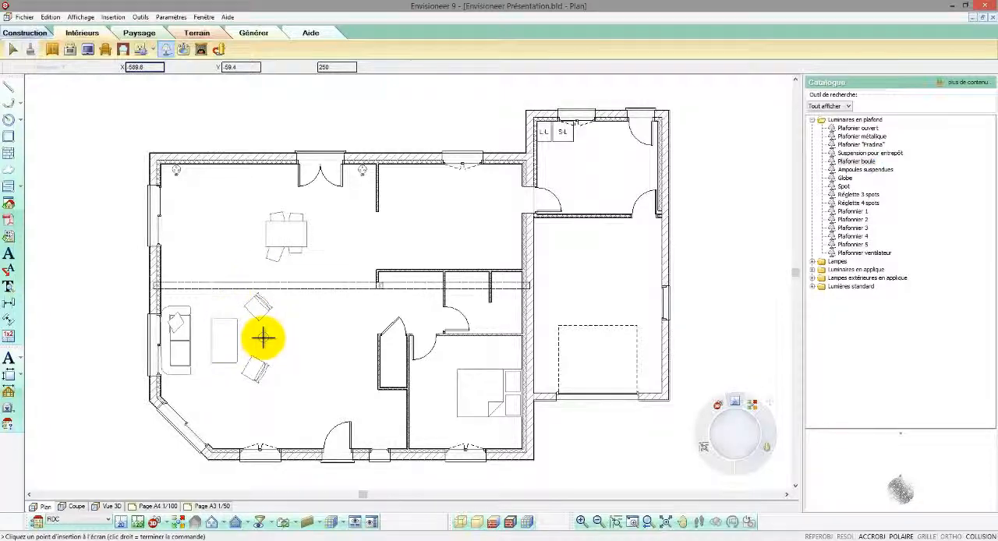
left_click(261, 321)
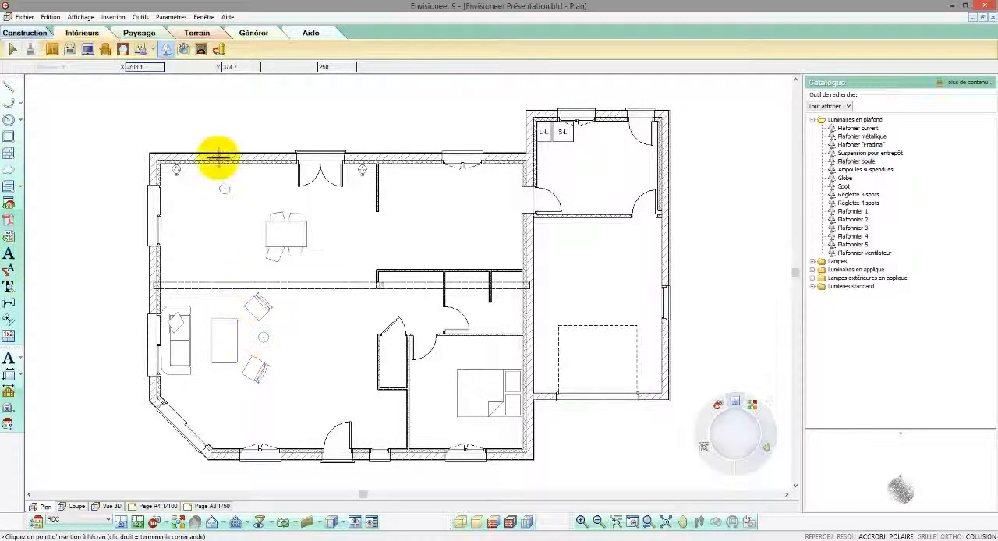
Step: Place Interrupteur va et vient switches on the lower wall beside the entrance door and on the left wall just above the beam
left_click(153, 50)
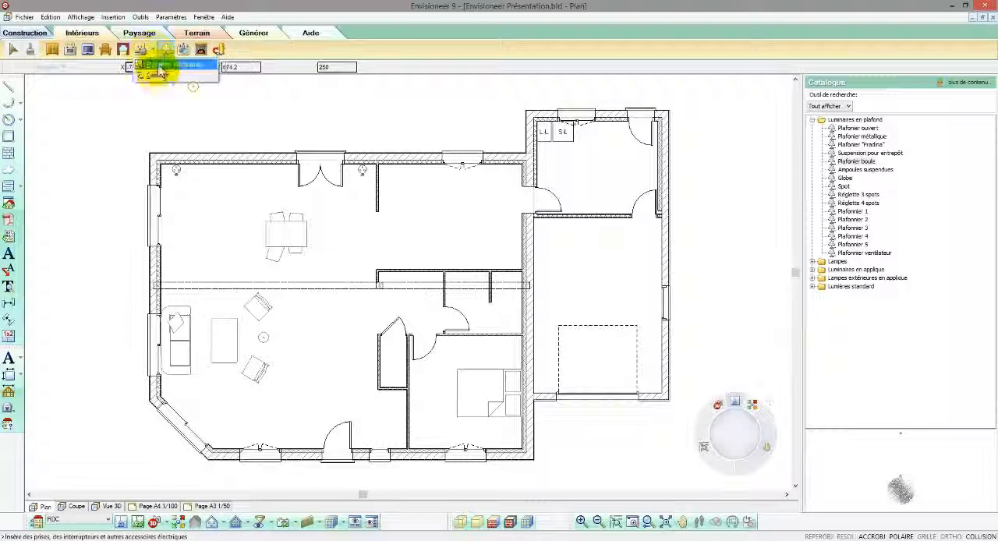
left_click(162, 73)
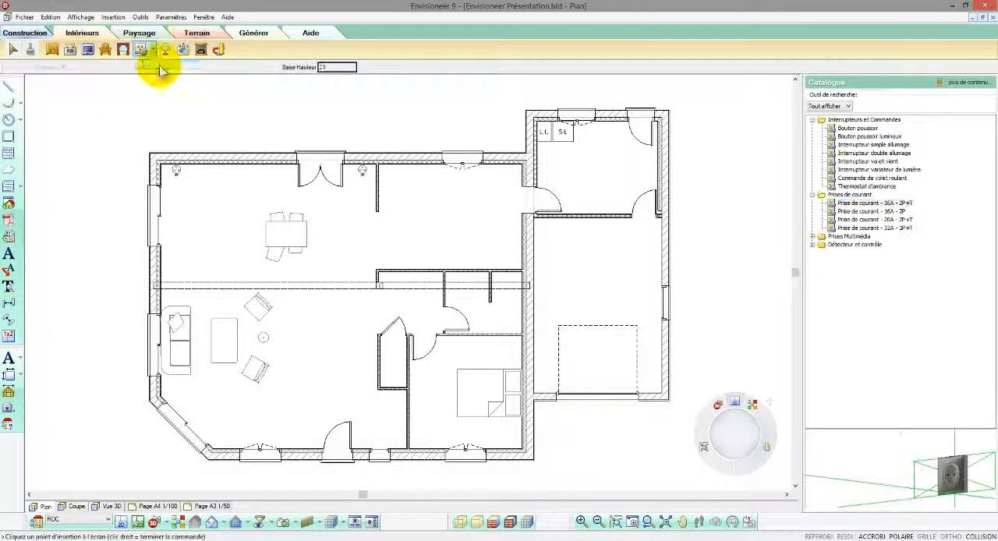
left_click(853, 129)
left_click(853, 145)
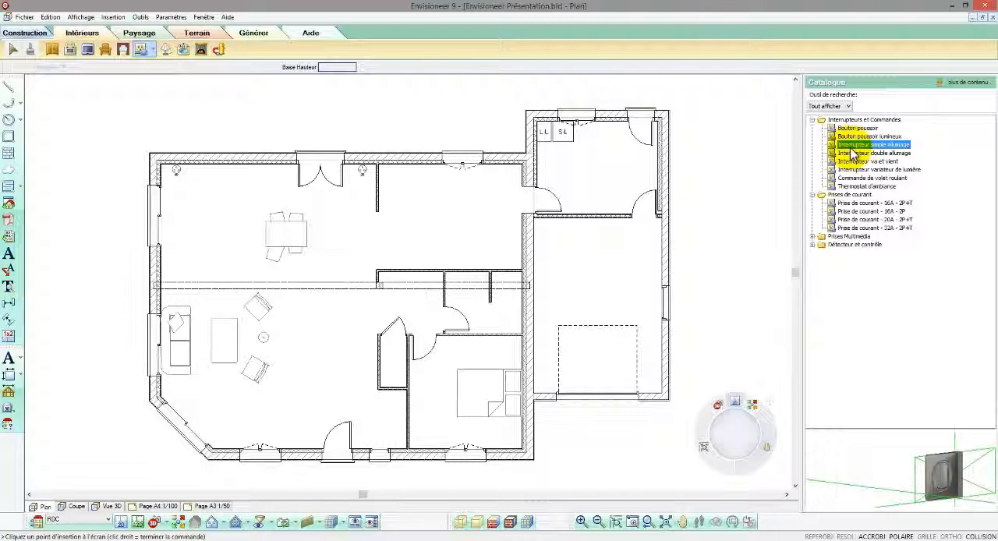
left_click(855, 161)
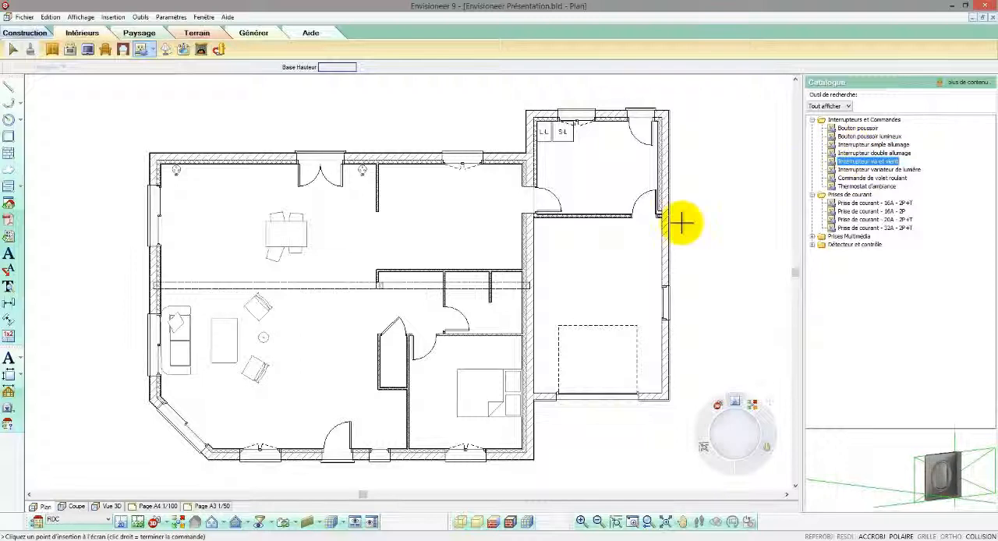
left_click(308, 453)
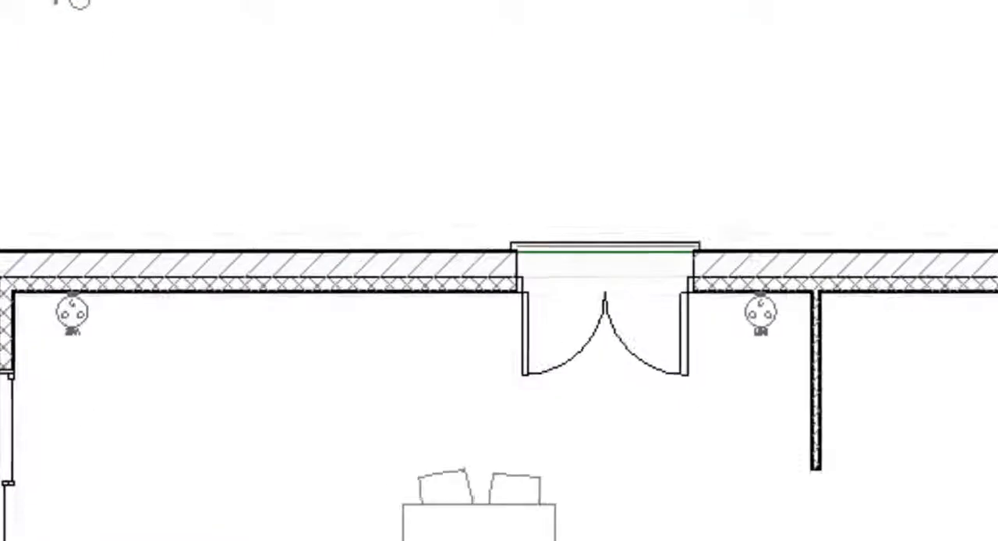
Step: Draw the wiring (Câblage) from the left-wall switch through the living-area ceiling light to the switch beside the entrance door
left_click(447, 145)
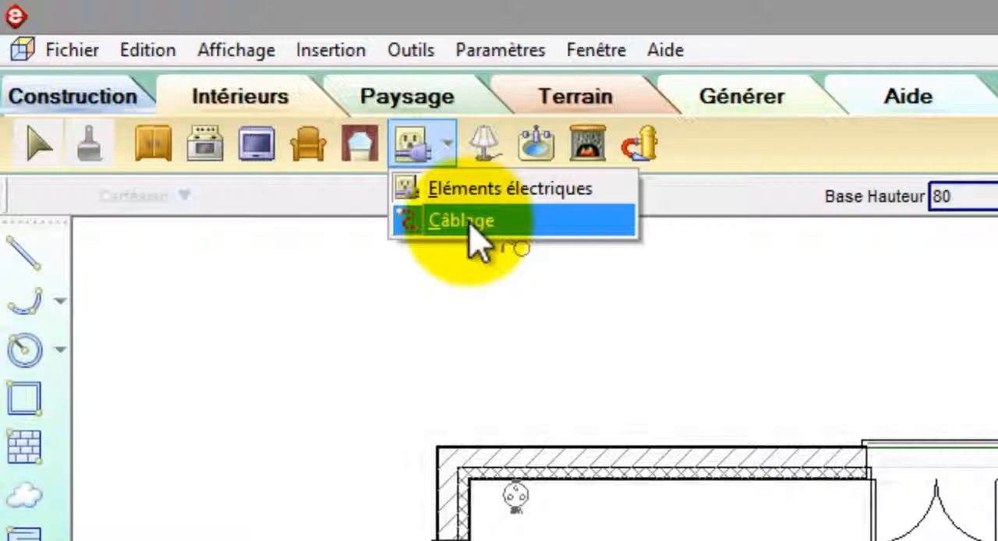
left_click(468, 222)
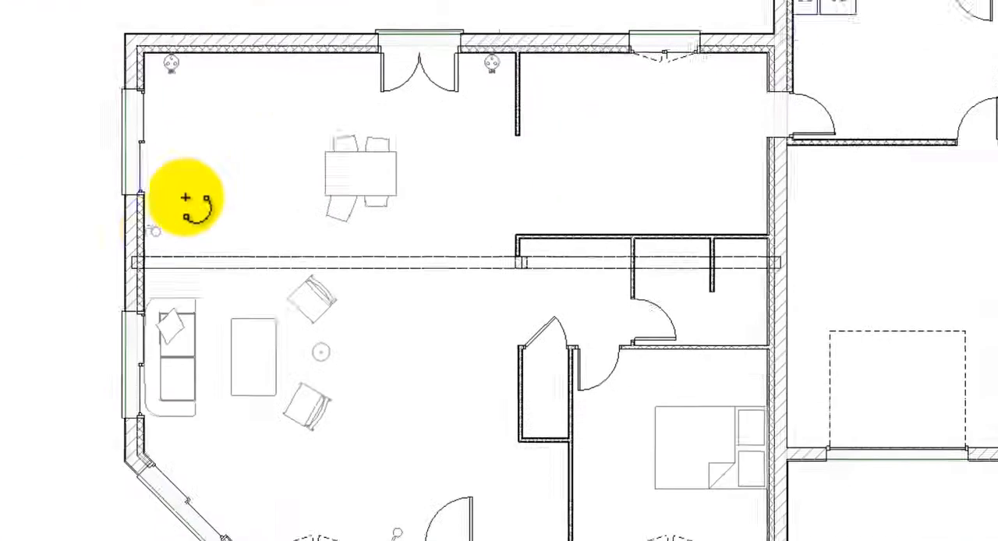
left_click(145, 212)
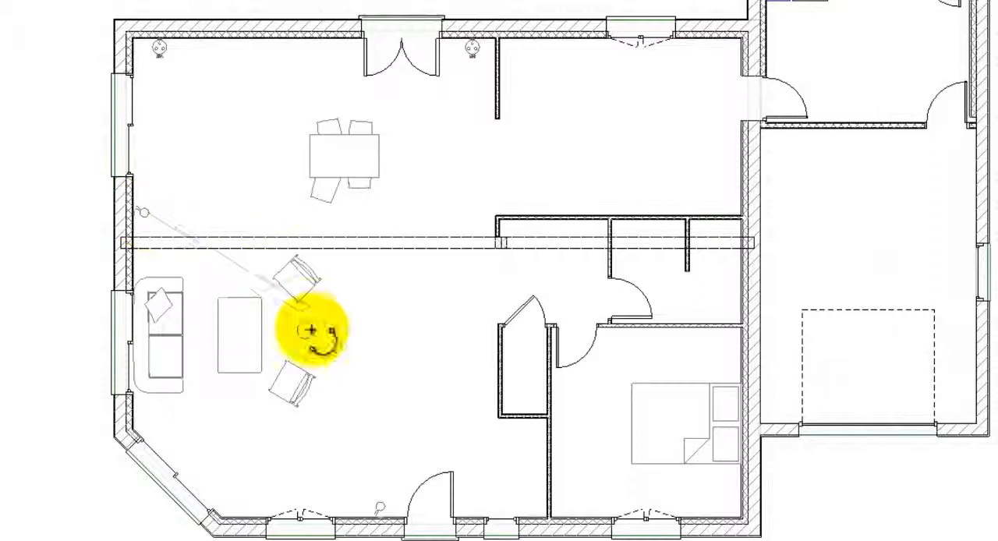
left_click(306, 330)
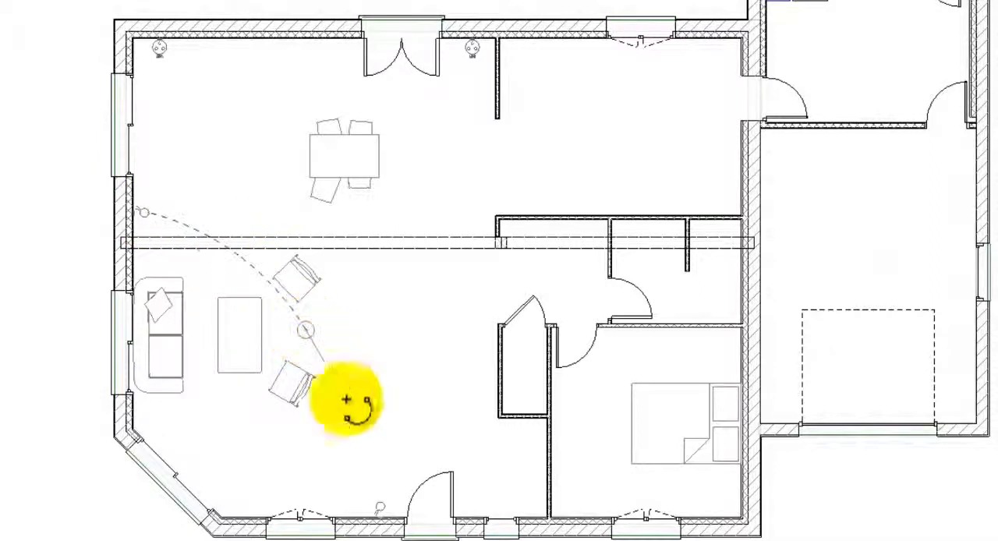
left_click(382, 509)
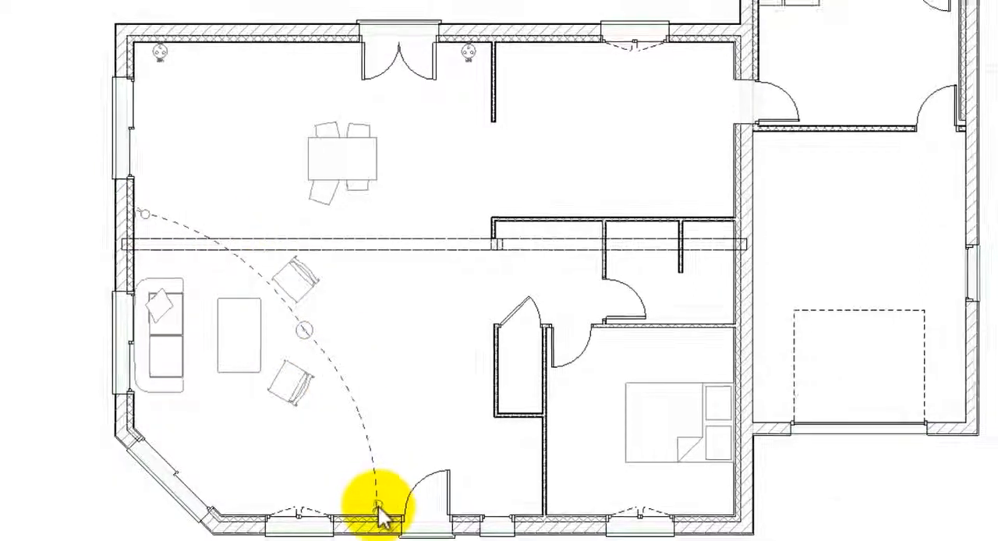
right_click(382, 510)
left_click(395, 515)
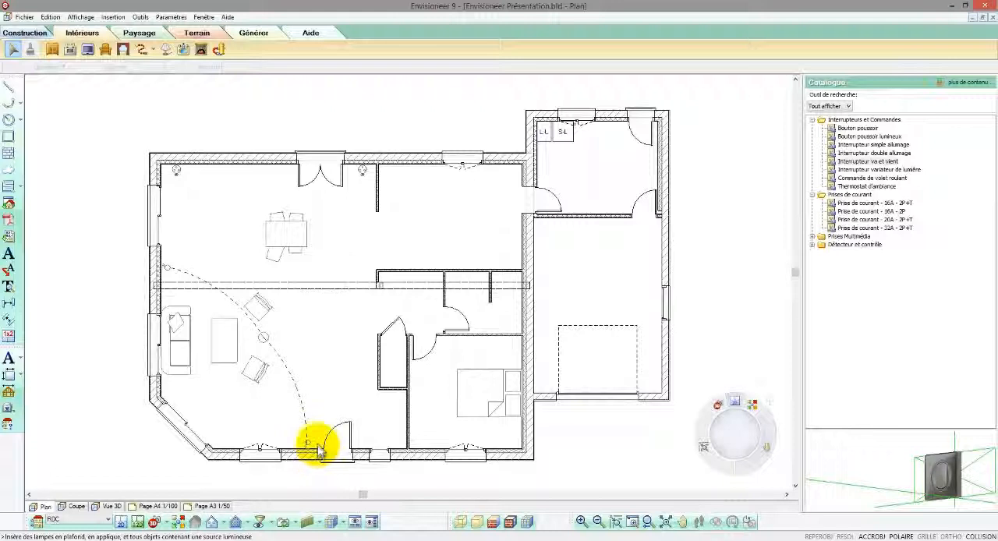
Step: Place a Bloc toilette avec cuve toilet against the lower wall of the small WC room
left_click(186, 53)
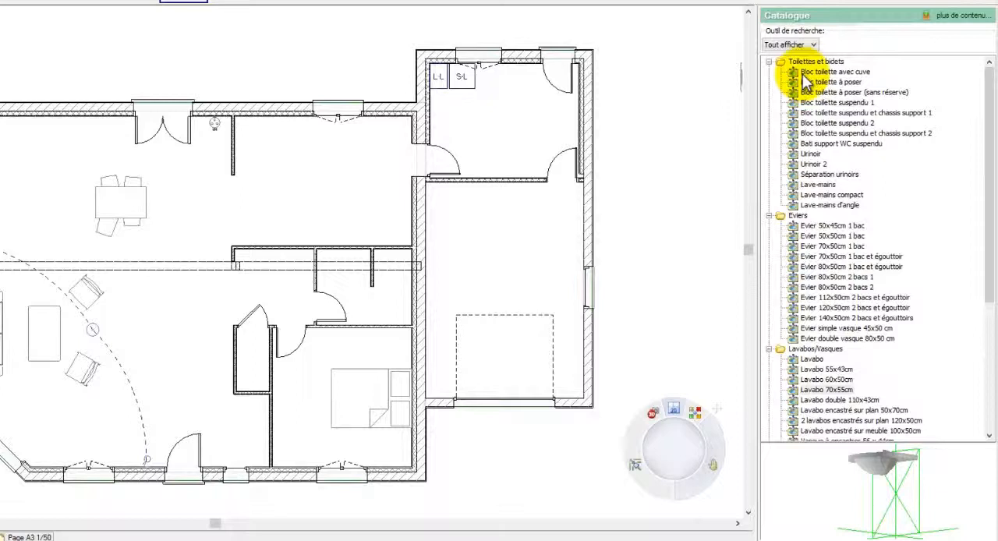
left_click(805, 100)
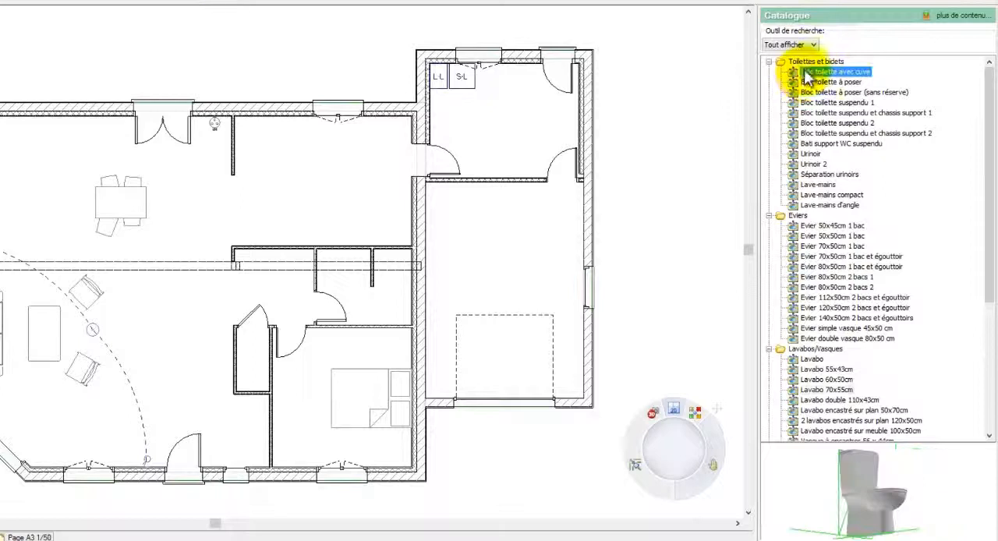
left_click_drag(900, 516, 266, 374)
left_click(264, 371)
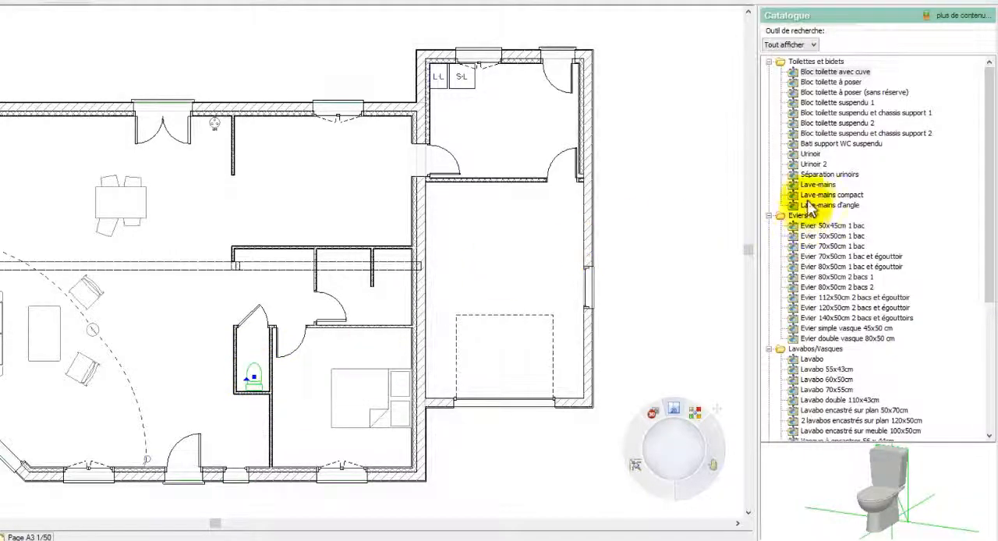
Step: Place a Lavabo double 110x43cm washbasin against the bathroom's upper wall, left of the short partition
left_click(814, 185)
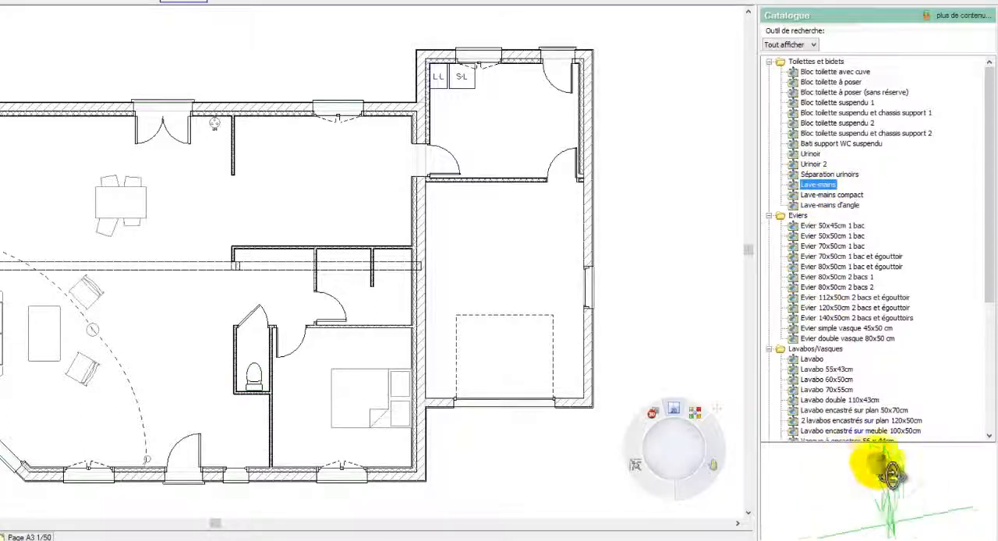
left_click_drag(892, 476, 885, 453)
left_click(849, 227)
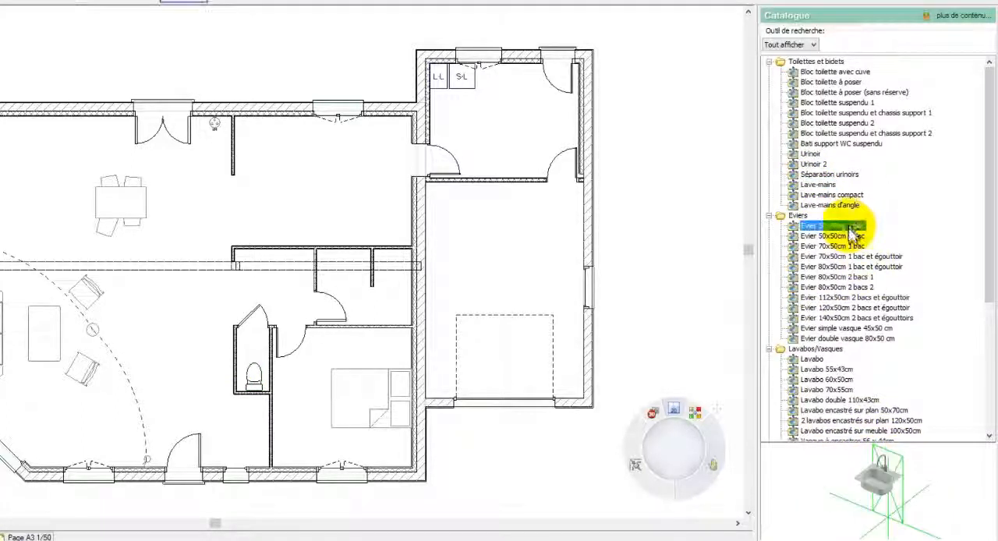
left_click(812, 359)
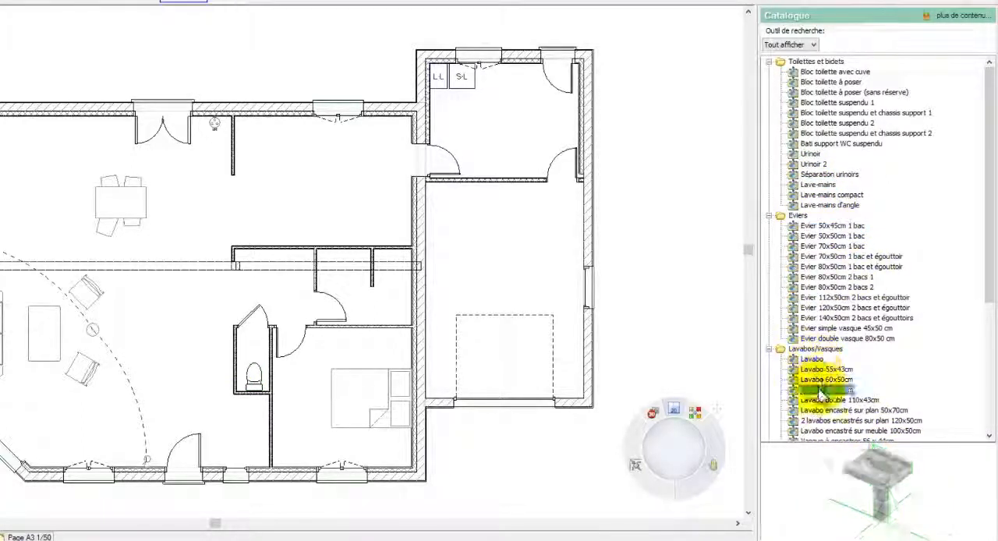
scroll(824, 368, "down", 4)
left_click(822, 277)
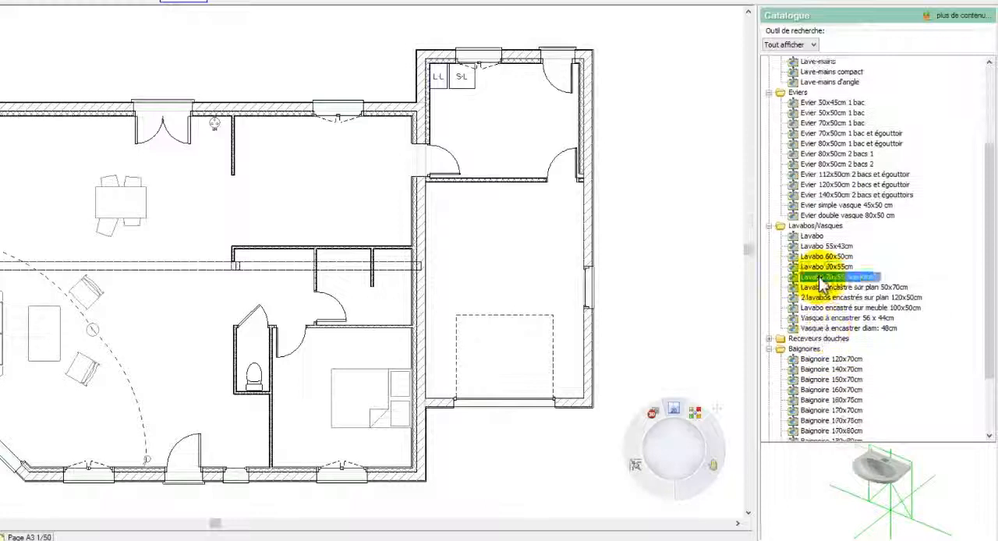
left_click_drag(816, 285, 343, 256)
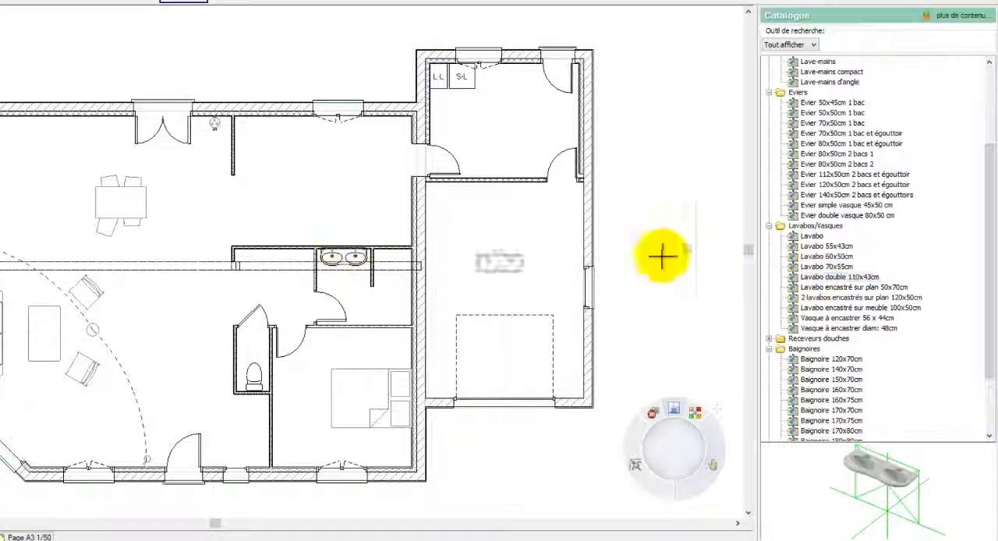
Step: Place a Receveur de douche 90x90cm shower tray against the bathroom's right wall, beside the short partition
left_click(768, 339)
left_click(814, 350)
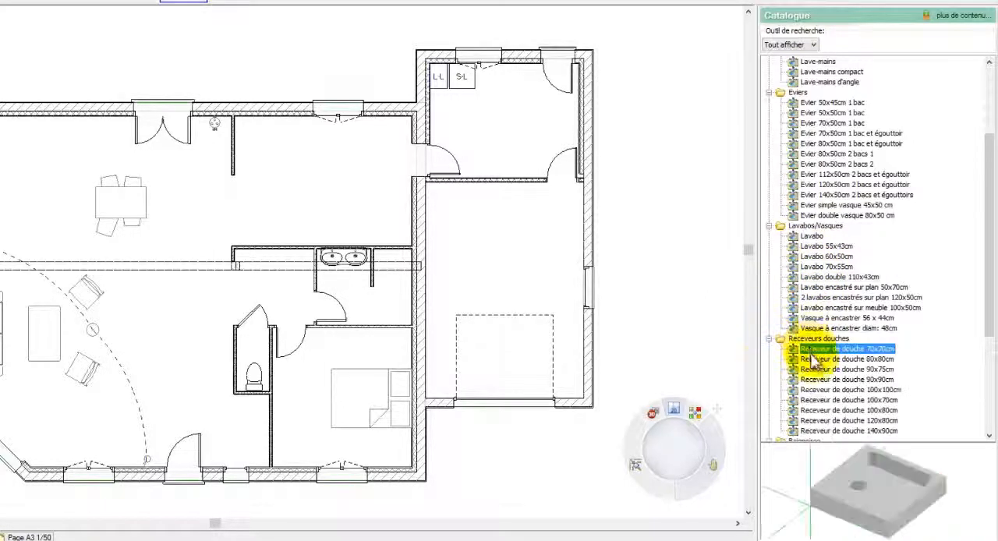
left_click(814, 360)
left_click_drag(820, 378, 379, 296)
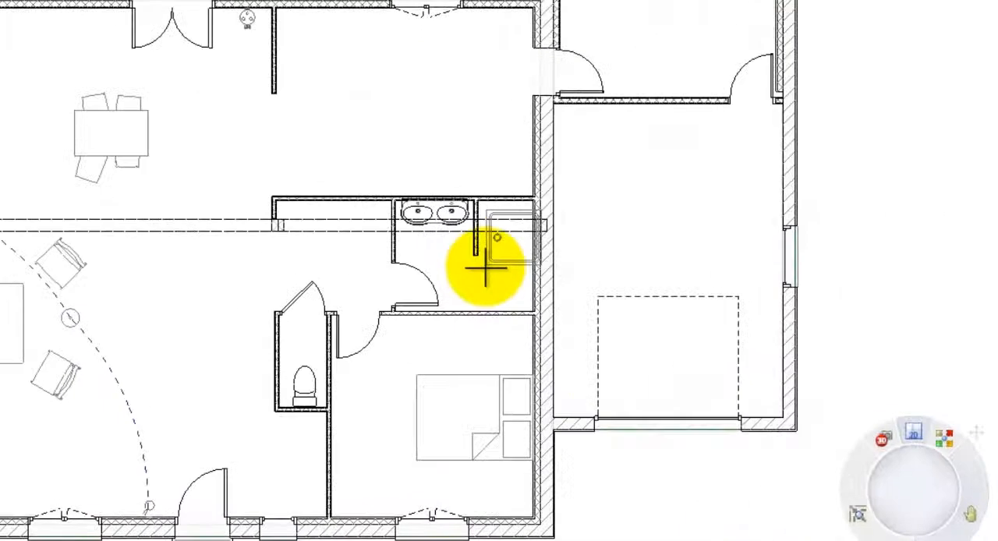
mouse_move(485, 267)
left_mouse_down()
mouse_move(494, 282)
mouse_move(503, 263)
left_mouse_up()
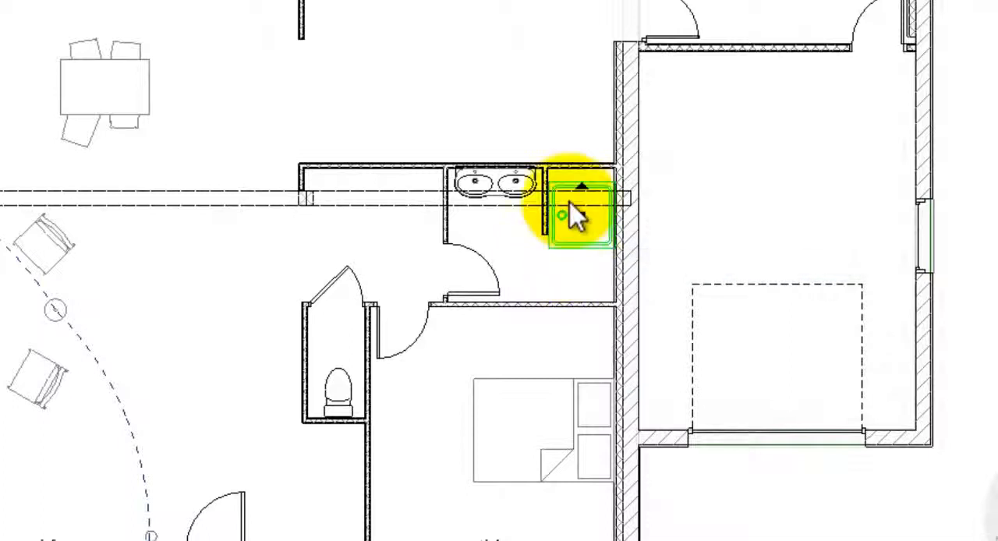
left_click_drag(582, 188, 616, 225)
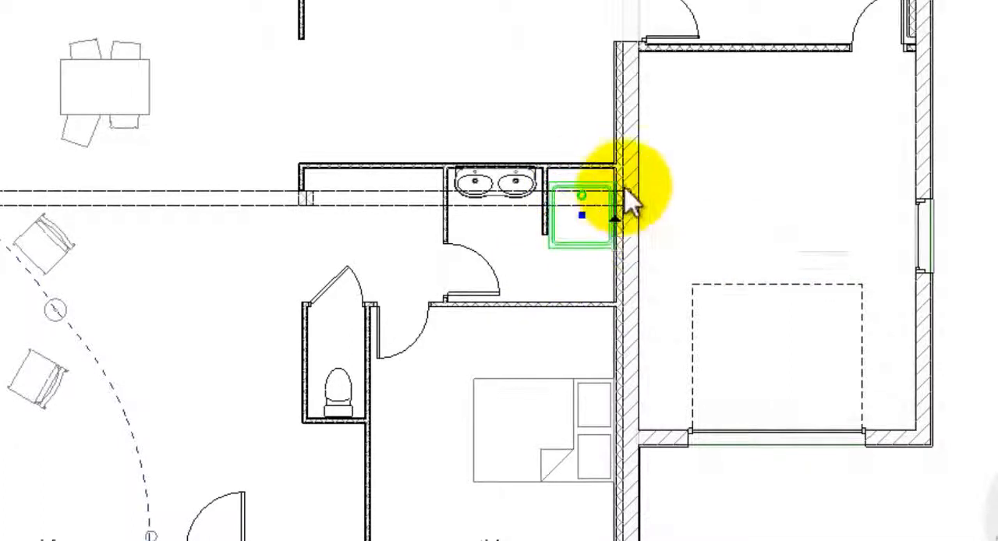
Step: Move the shower tray by its upper-right corner into the bathroom's upper-right corner
scroll(629, 206, "up", 4)
right_click(631, 204)
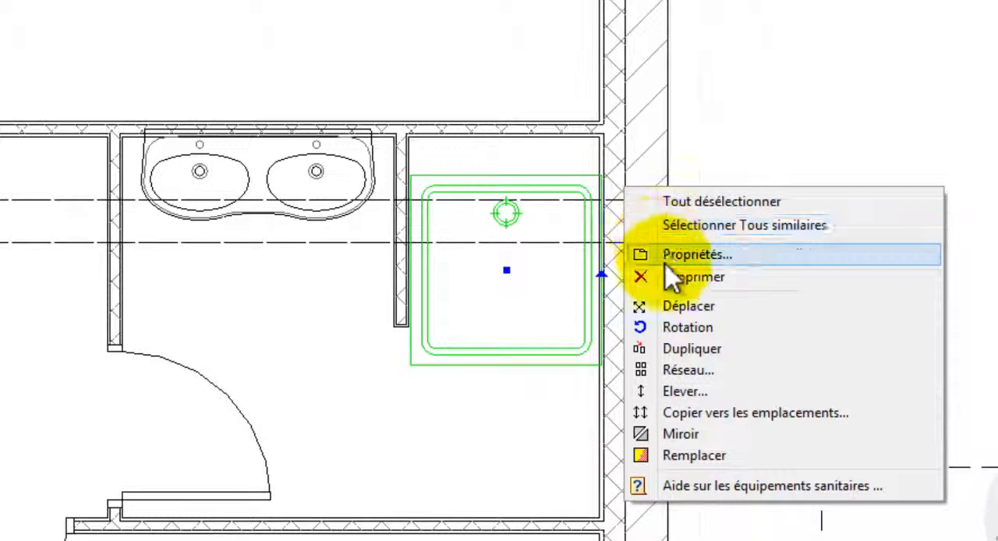
left_click(677, 305)
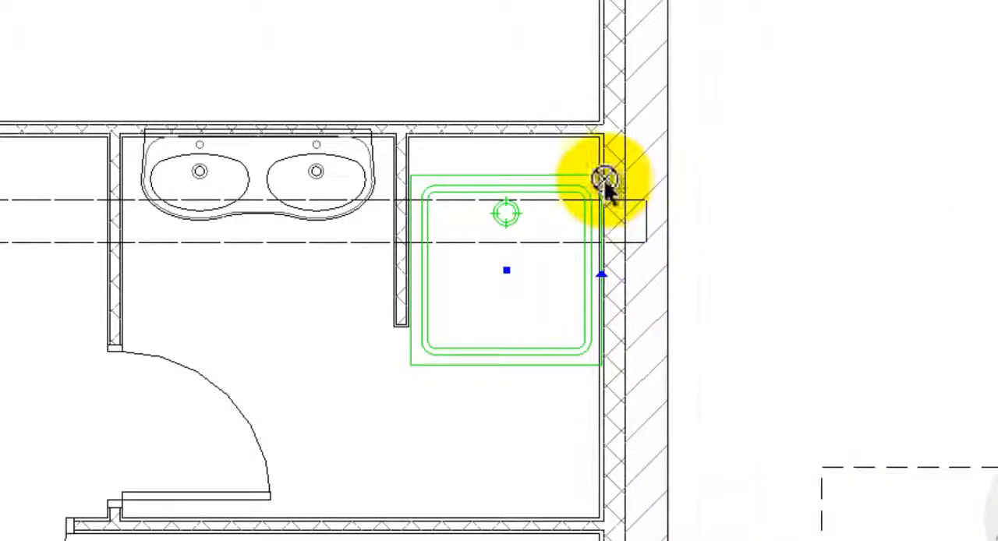
left_click_drag(604, 179, 597, 138)
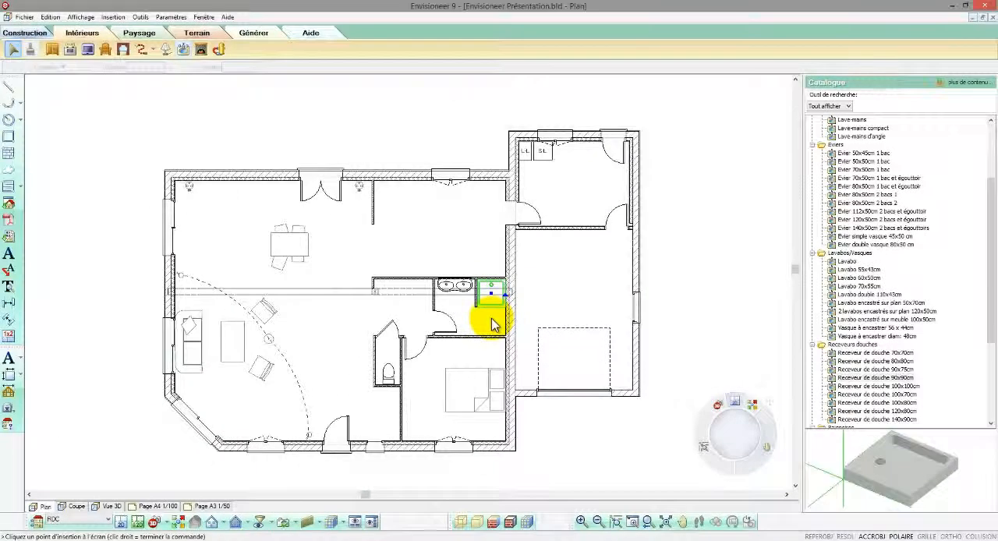
Step: Preview fireplace and chimney models in the catalogue, from Cheminée insert contemporaine and Cheminée carrée classique to Foyer mural intégré 3
left_click(201, 51)
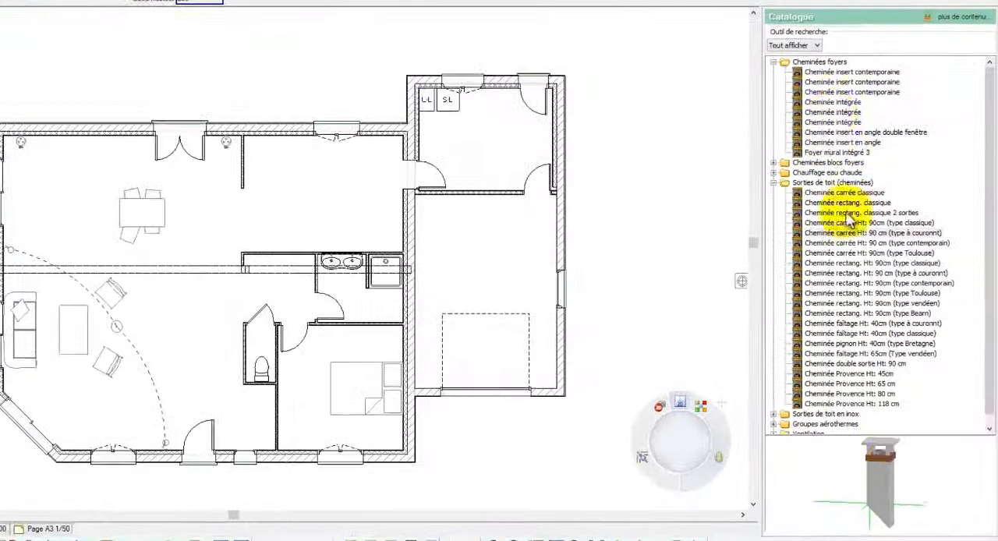
left_click(848, 72)
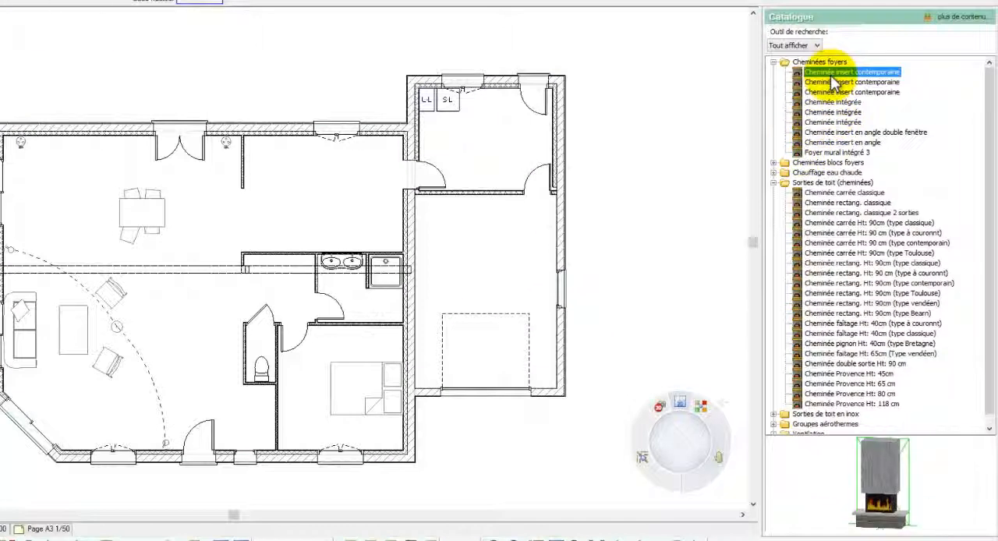
left_click(833, 83)
left_click(817, 195)
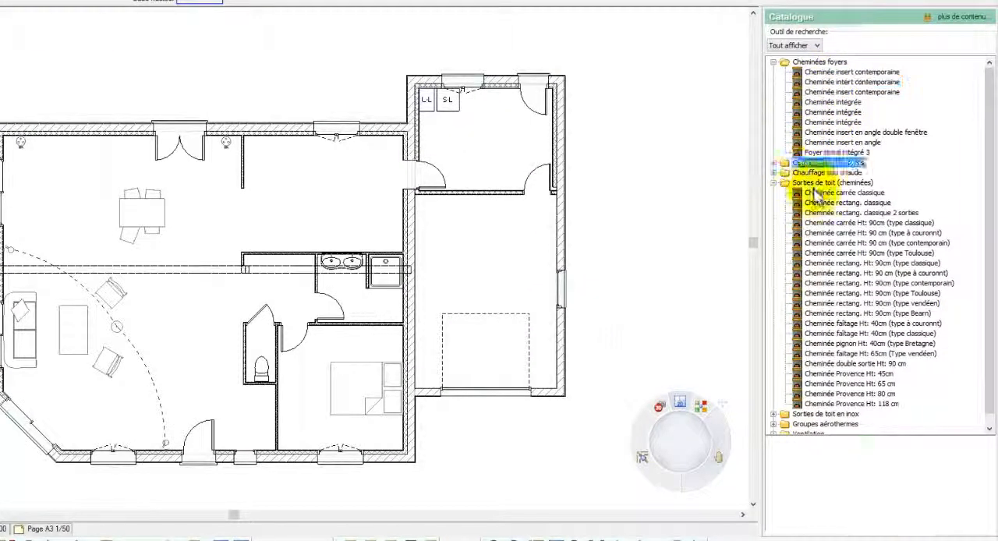
left_click(816, 103)
left_click(818, 145)
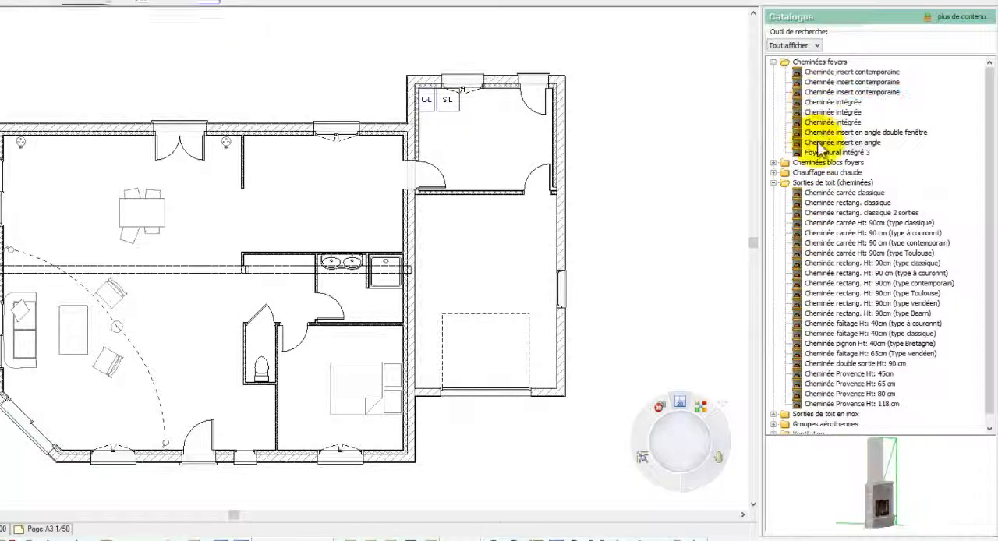
left_click(818, 154)
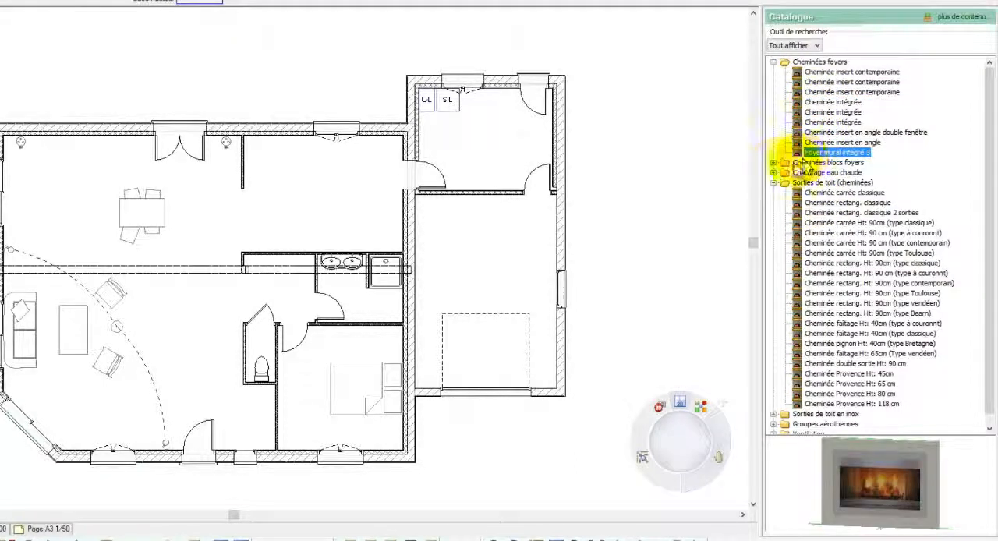
Step: Place a Poêle-cheminée carrossé stove by the living area's left wall, at the beam above the sofa
double_click(779, 166)
left_click(818, 172)
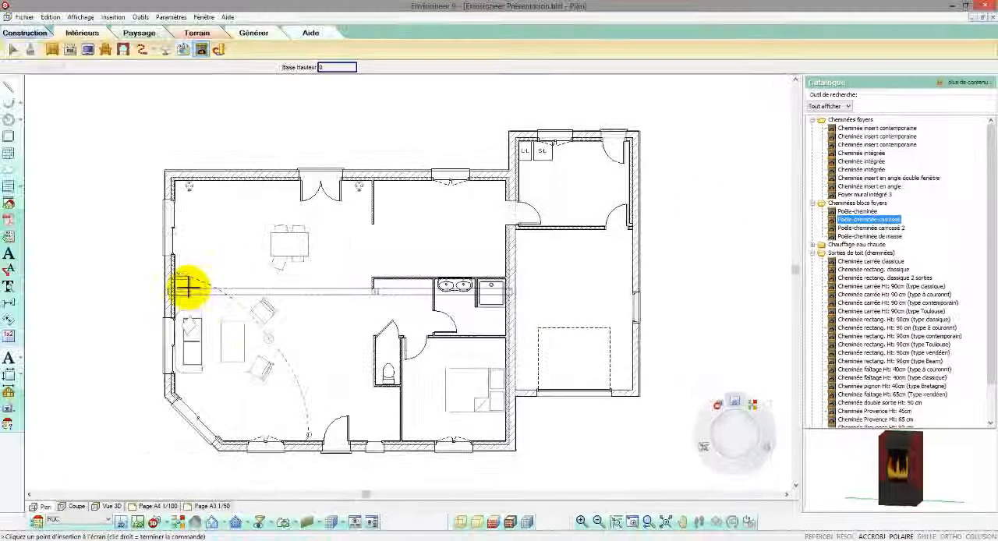
left_click(187, 288)
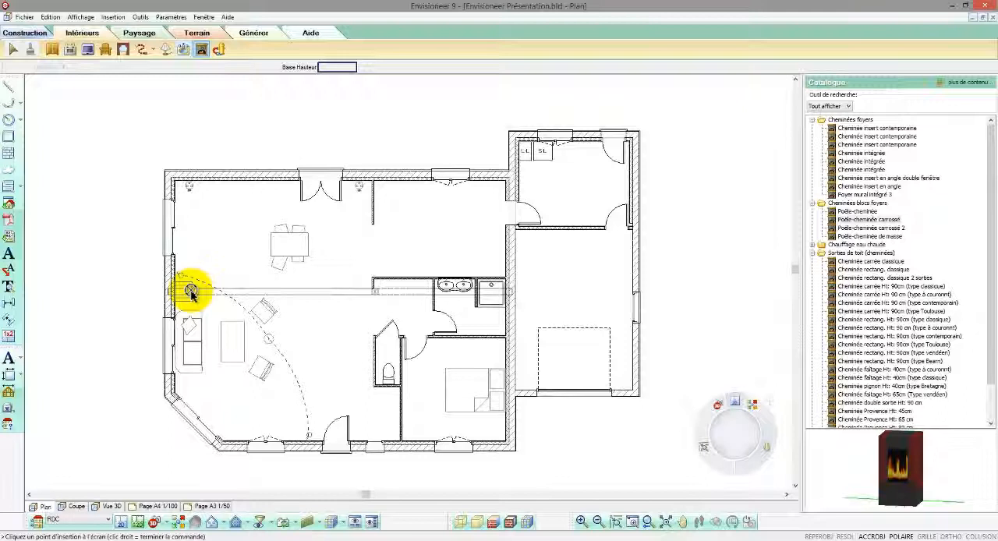
Step: End the stove placement and preview the Pompe à chaleur 1u. and 2u. heat pumps under Groupes aérothermes in the catalogue
right_click(191, 291)
left_click_drag(991, 243, 992, 284)
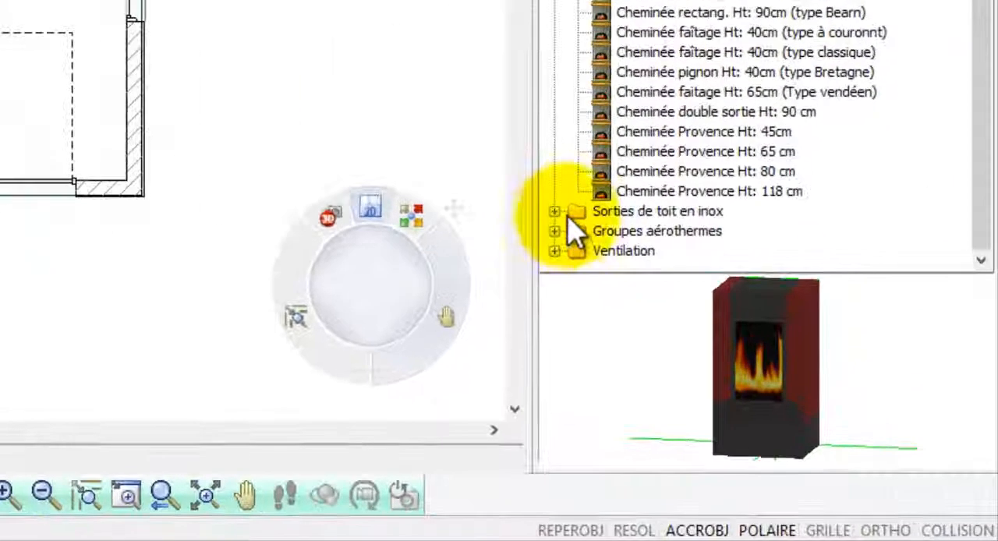
left_click(553, 231)
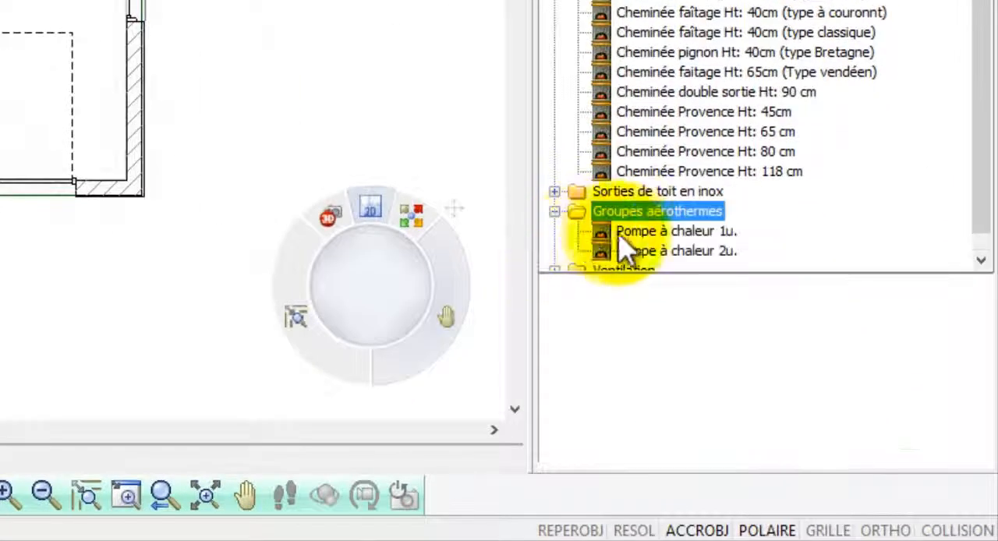
left_click(624, 232)
left_click(635, 252)
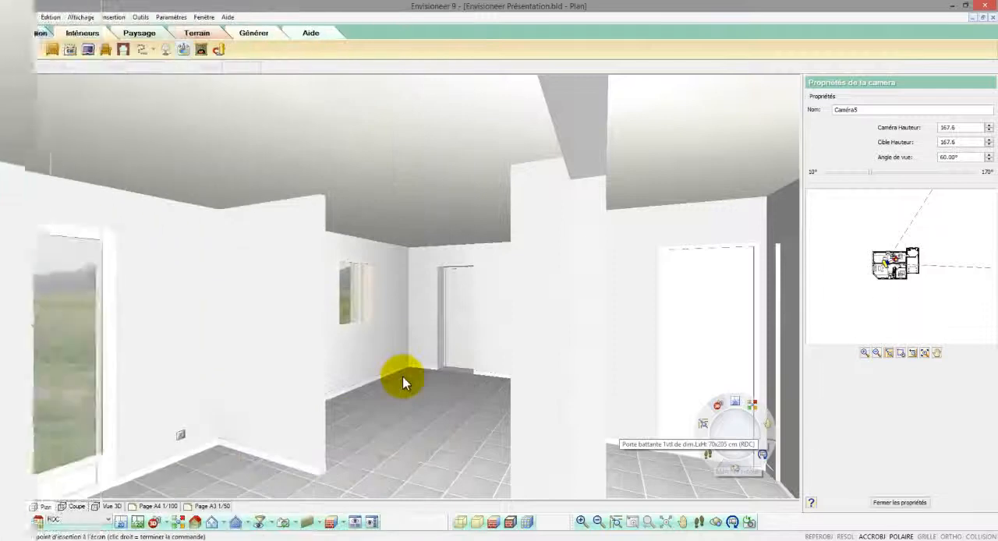
Step: Set the top of the short partition beside the kitchen to Niveau réel with a fixed height of 120
left_click(311, 351)
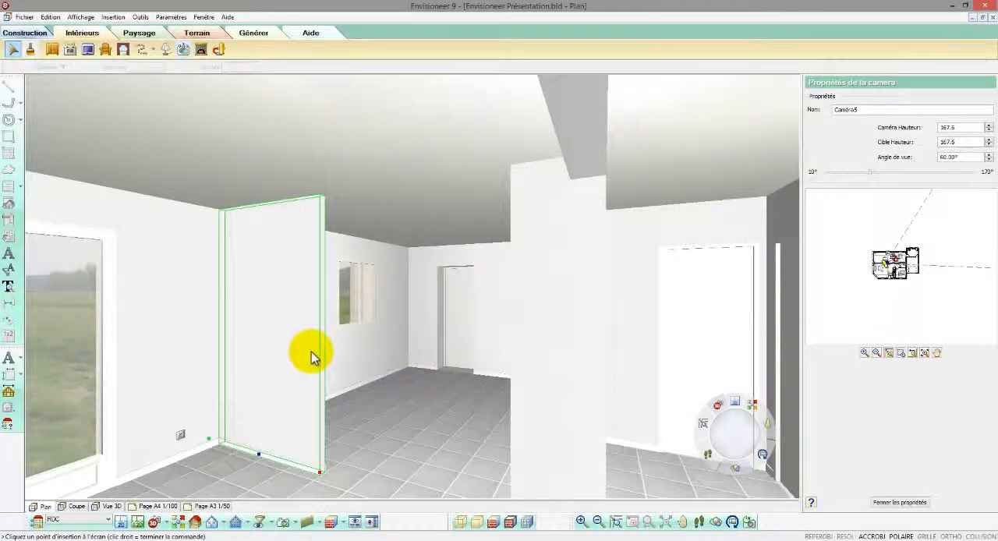
right_click(311, 351)
left_click(334, 382)
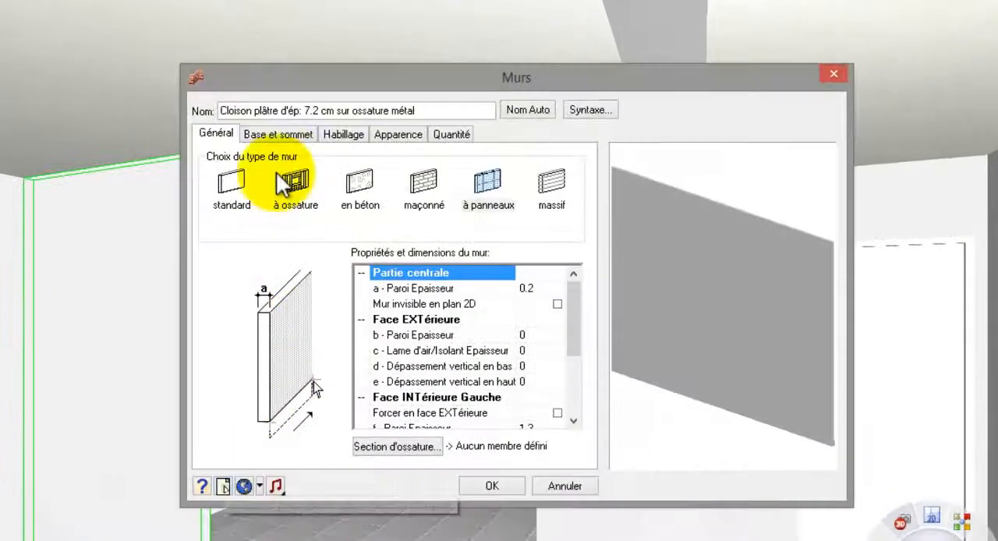
left_click(282, 135)
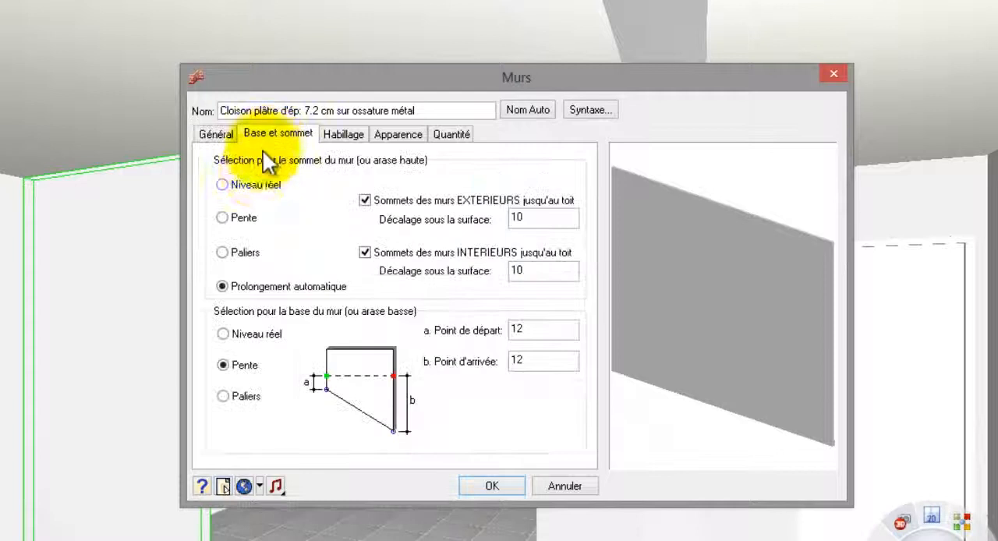
left_click(241, 187)
left_click_drag(548, 217, 487, 219)
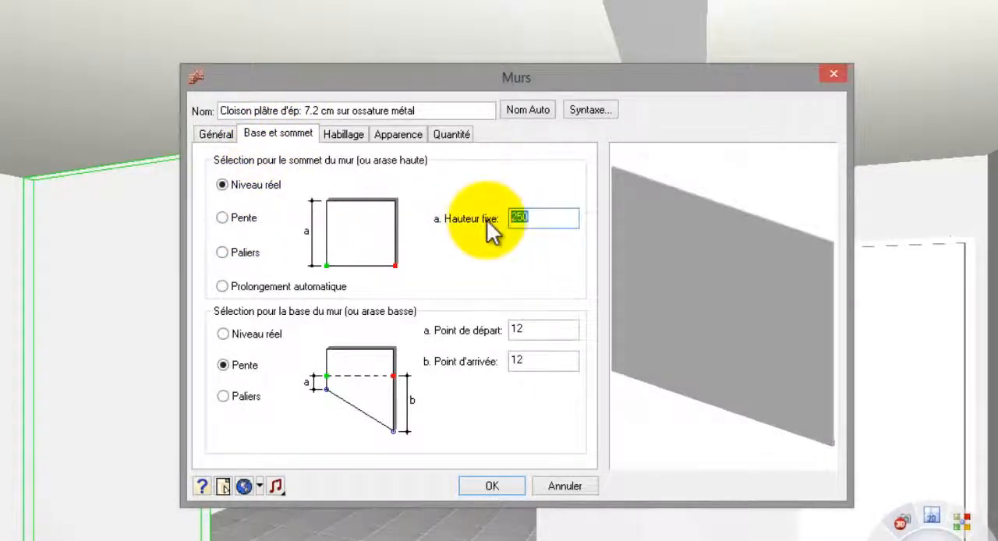
type("120")
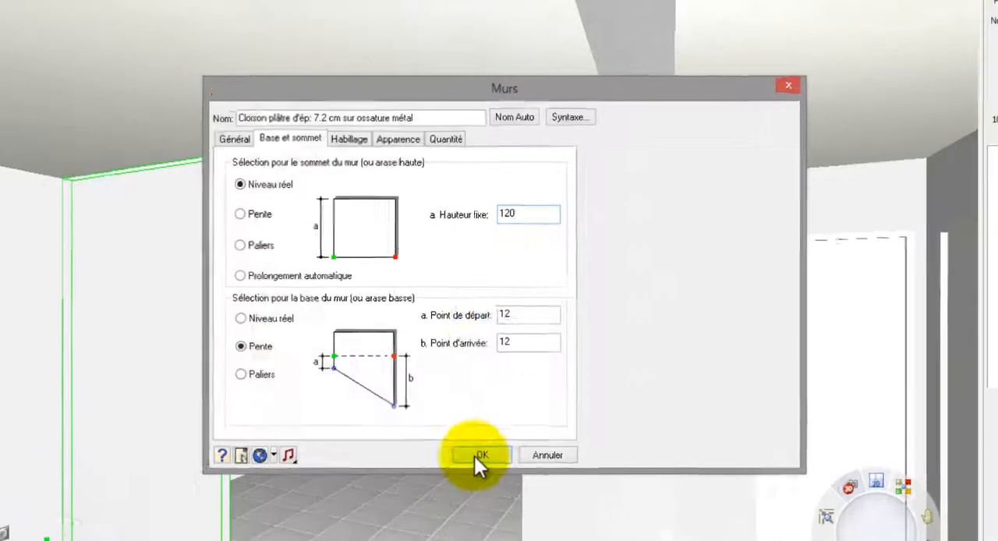
left_click(486, 479)
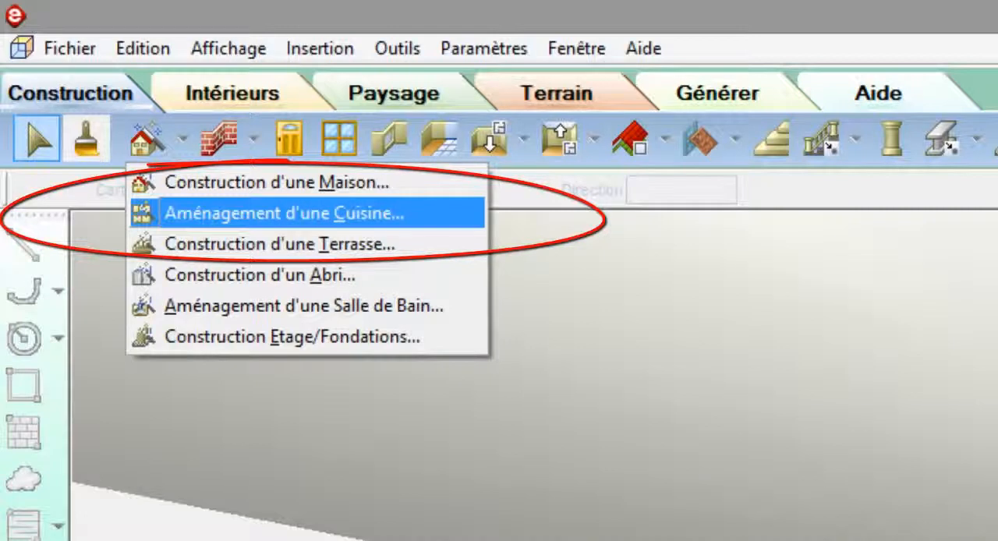
Step: Start the kitchen layout assistant with a corridor plan, refrigerator and sink on one wall, refrigerator at its left end, and the cooktop opposite
left_click(223, 212)
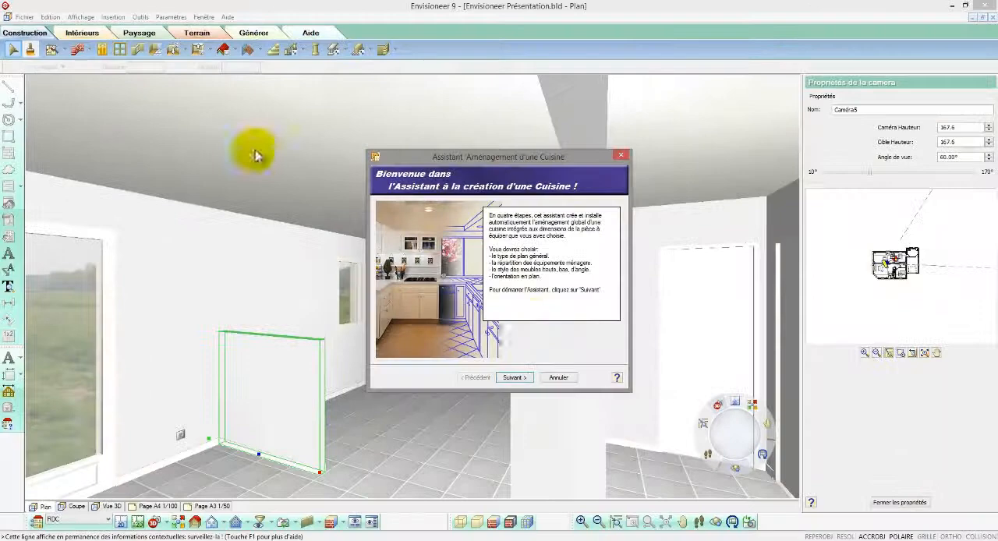
left_click(516, 379)
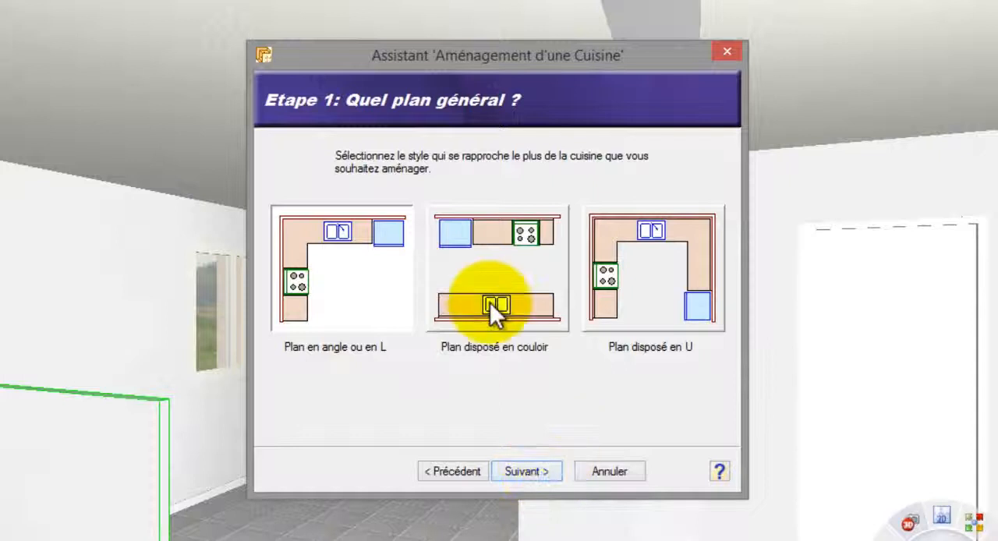
left_click(490, 302)
left_click(533, 467)
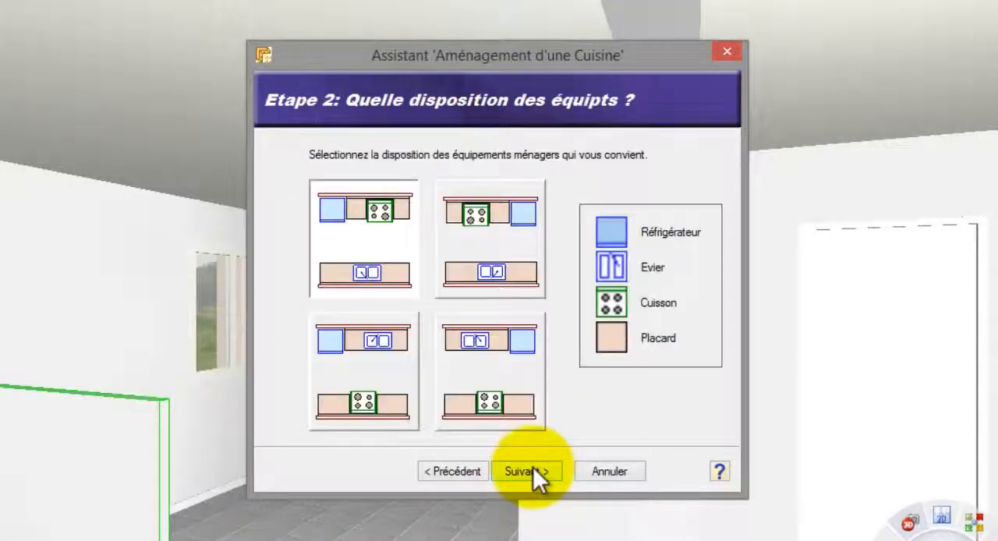
left_click(397, 366)
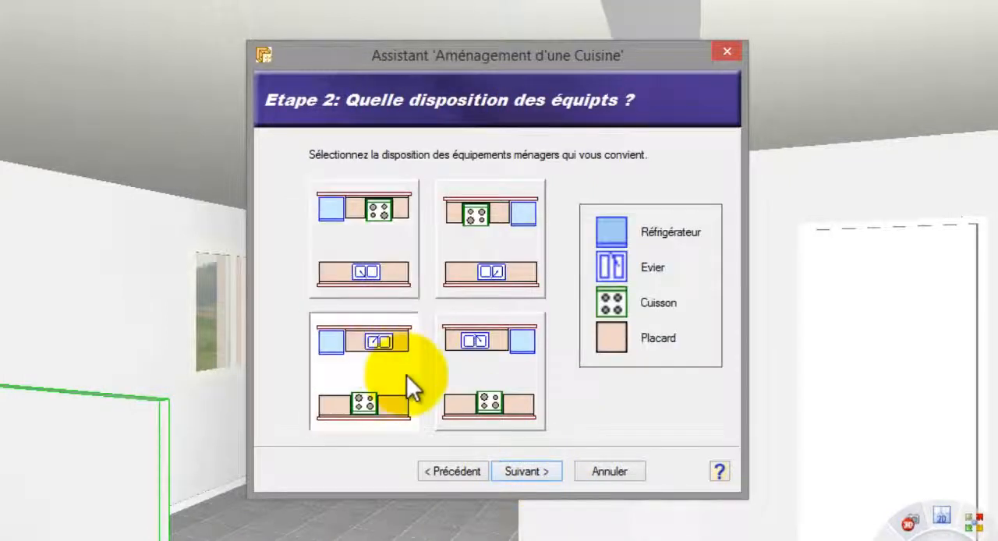
left_click(527, 473)
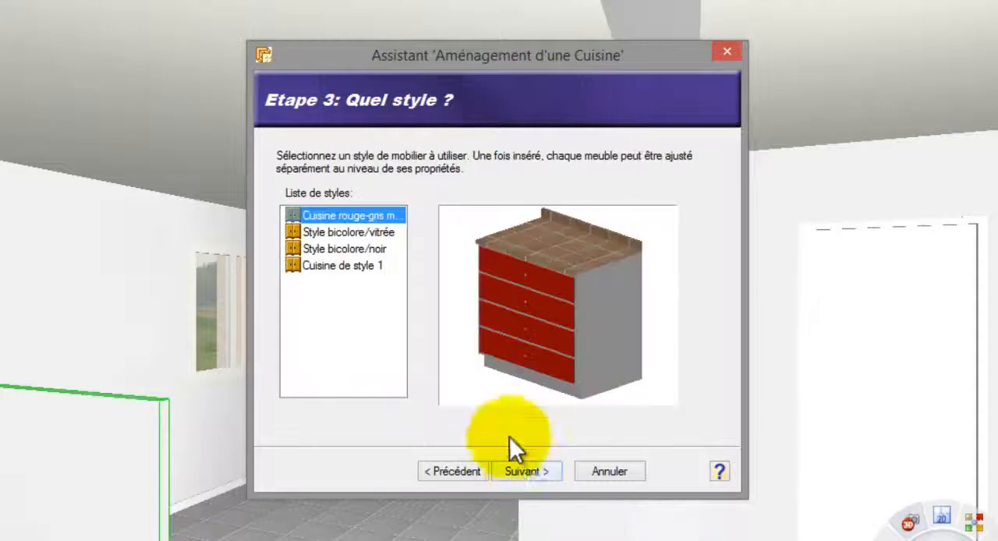
Step: Compare the bicolore/vitrée style, choose the Cuisine rouge-gris furniture style, and accept the orientation with the sink run along the upper wall
left_click(387, 233)
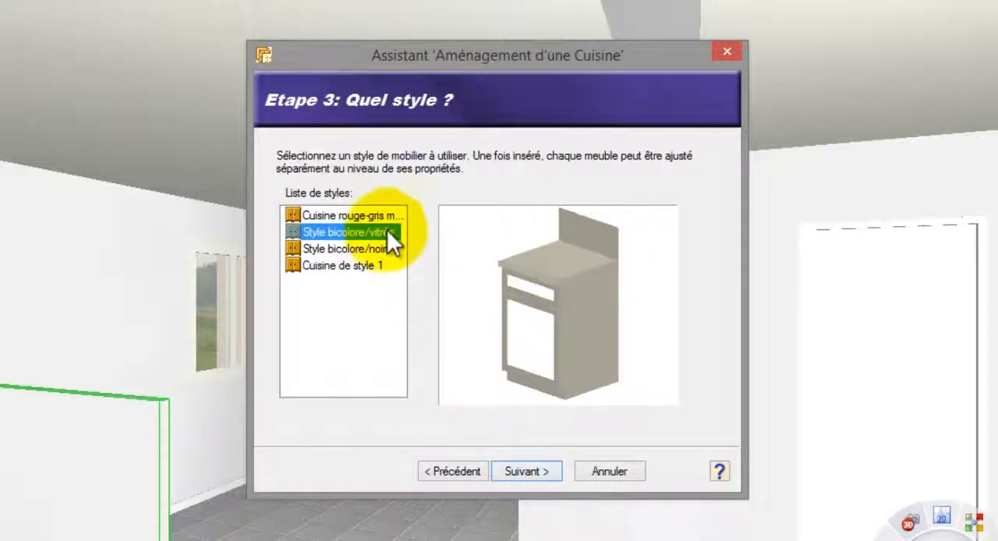
left_click(391, 216)
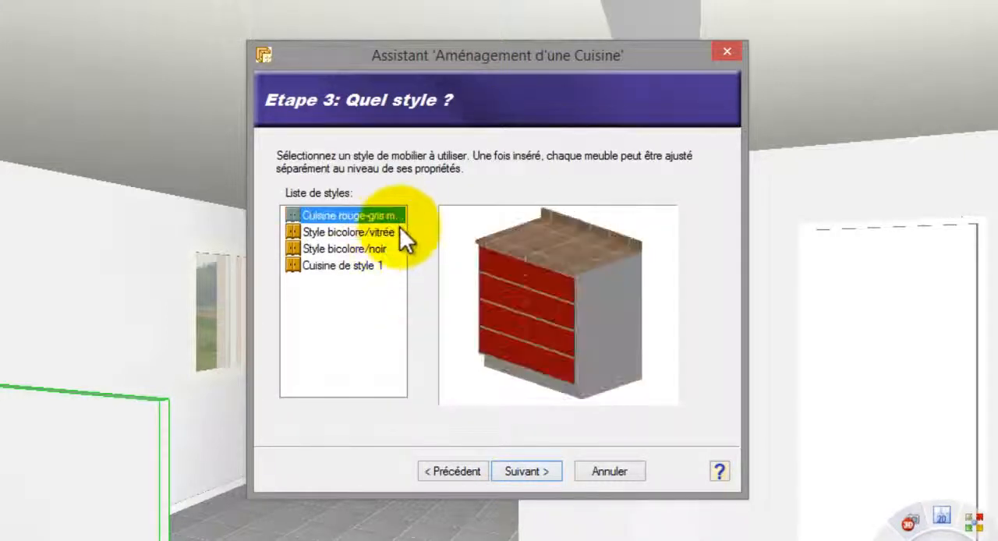
left_click(533, 470)
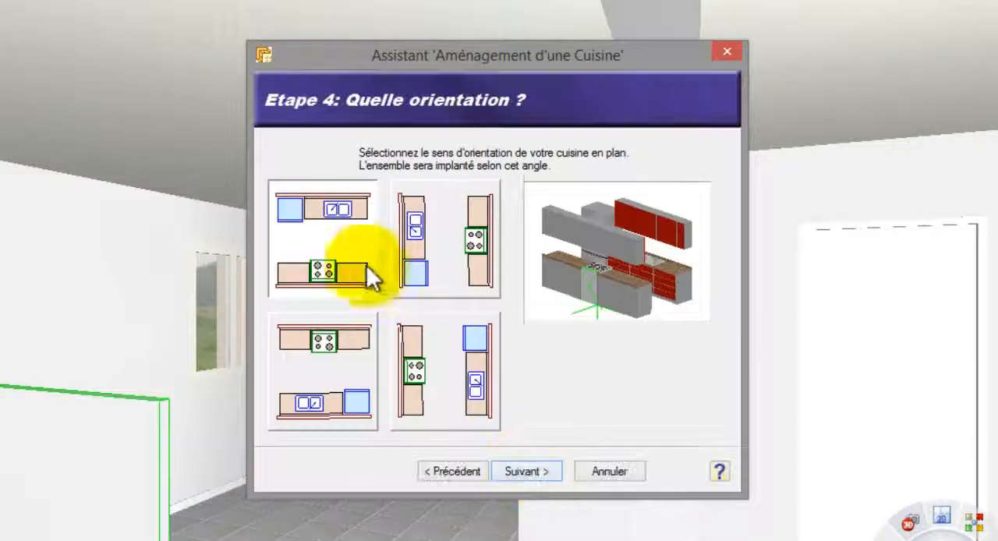
left_click(532, 470)
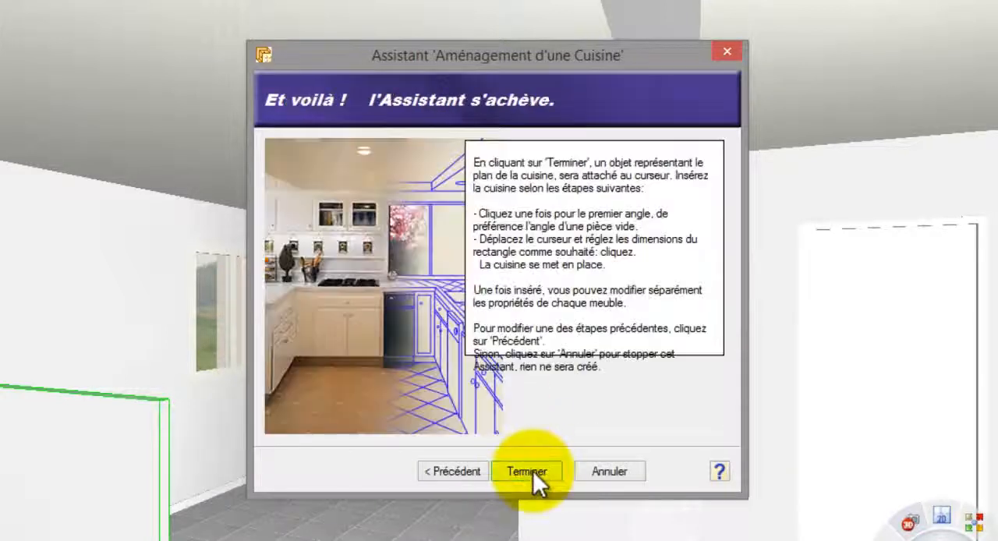
Step: Finish the assistant and insert the kitchen in the space behind the low partition, accepting its position
left_click(530, 467)
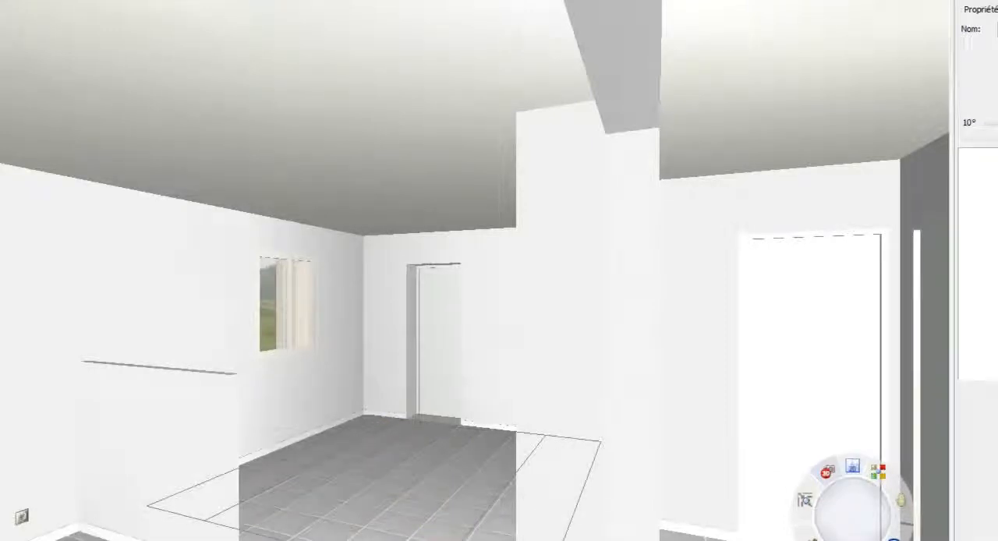
left_click(587, 440)
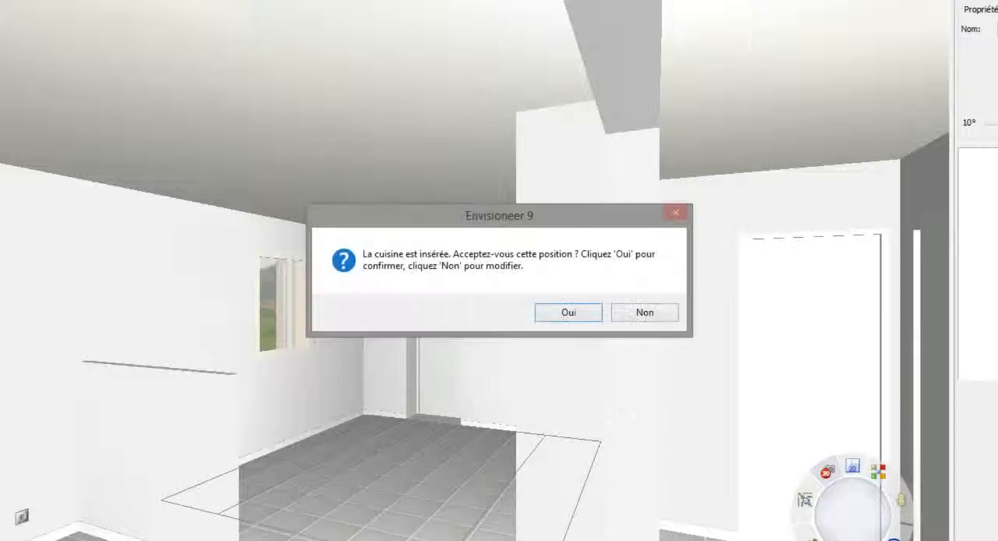
left_click(569, 312)
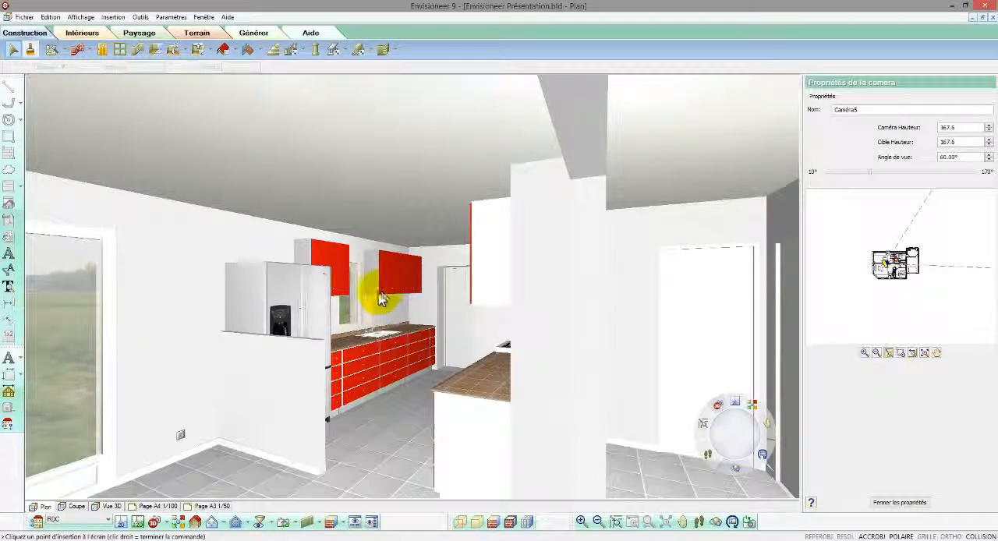
Step: Change the red base cabinet next to the refrigerator to meuble bas type 4, with two doors under a drawer
right_click(357, 363)
left_click(373, 387)
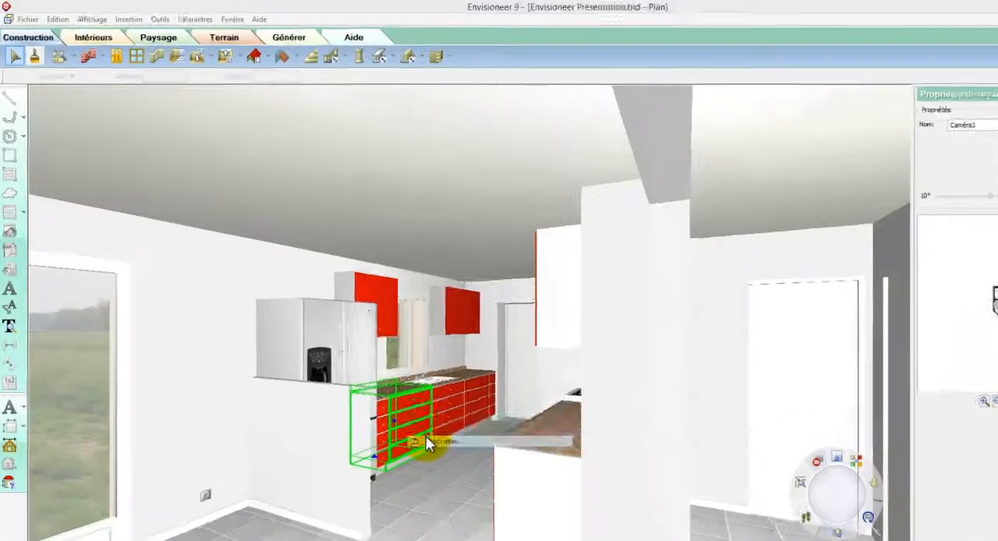
left_click(434, 251)
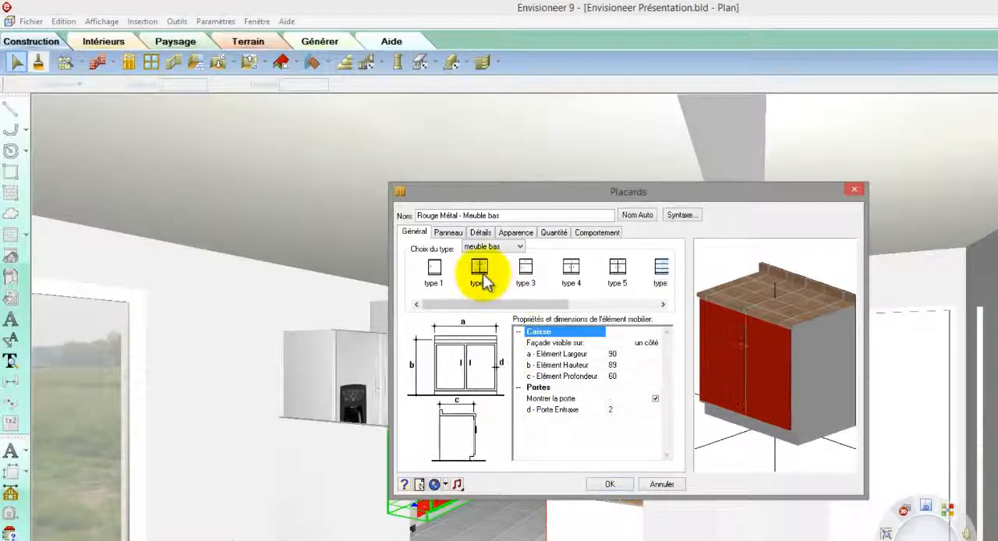
left_click(571, 269)
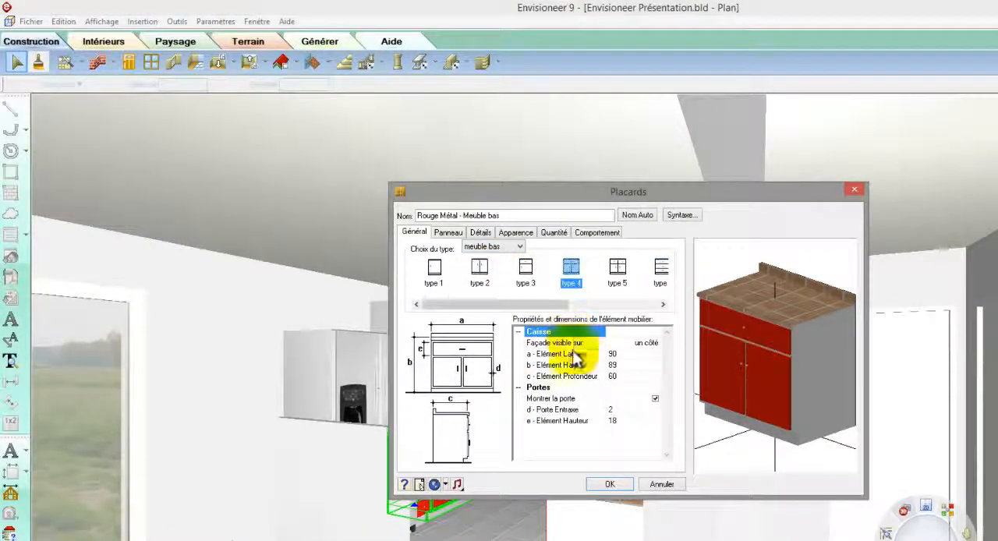
left_click(606, 484)
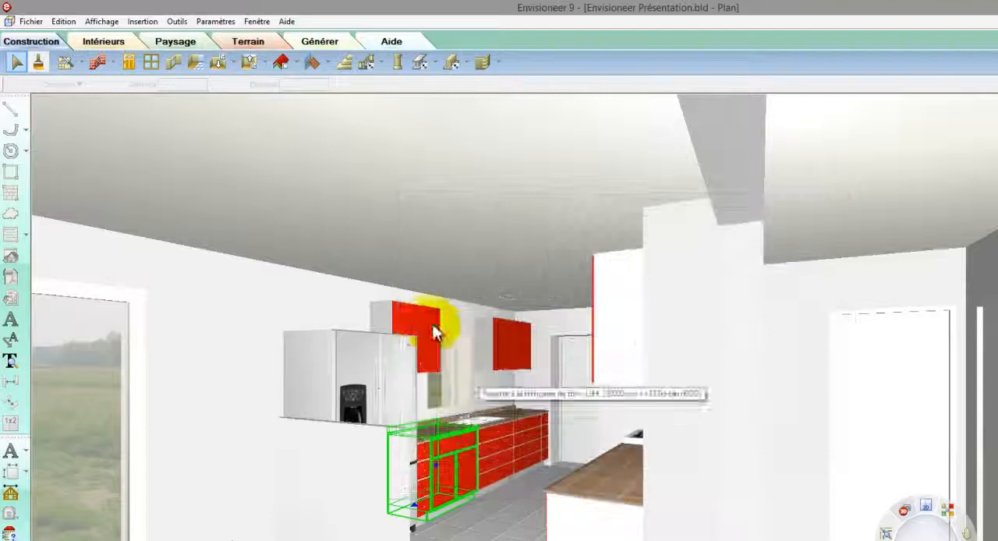
Step: Select the wall cabinets on both sides of the kitchen window and apply the vitrage 2 glazed panel style to their doors
left_click(412, 318)
left_click(432, 325, "shift")
left_click(503, 342, "shift")
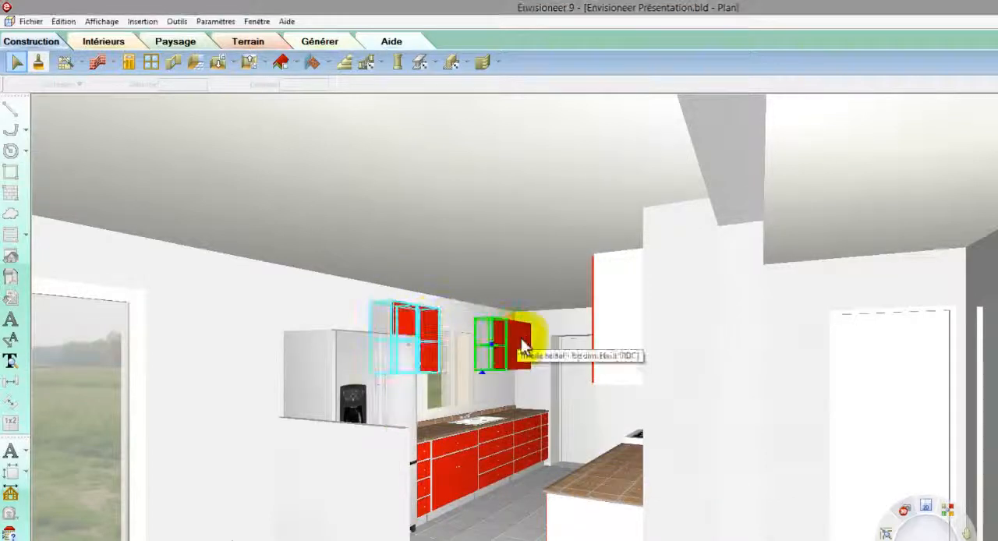
left_click(524, 354, "shift")
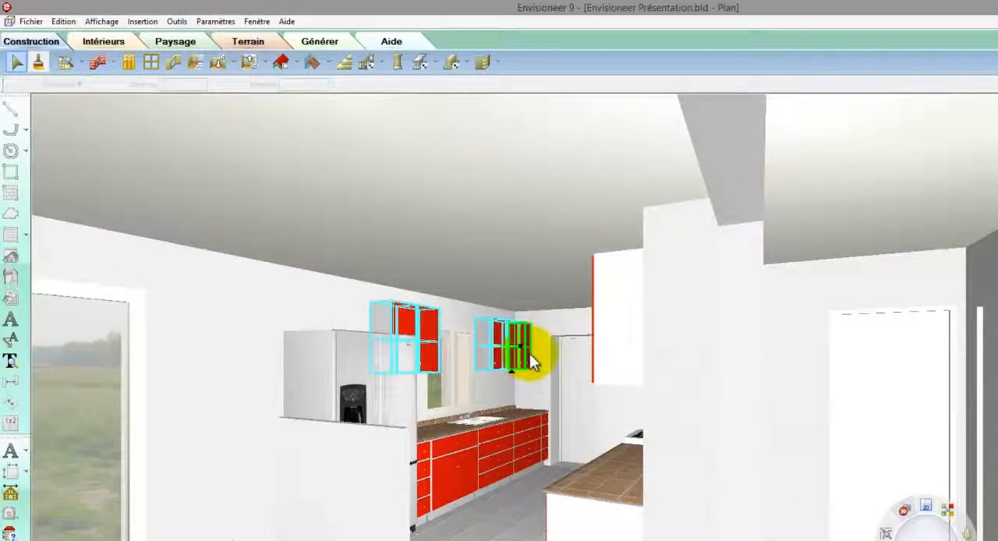
right_click(532, 360)
left_click(553, 381)
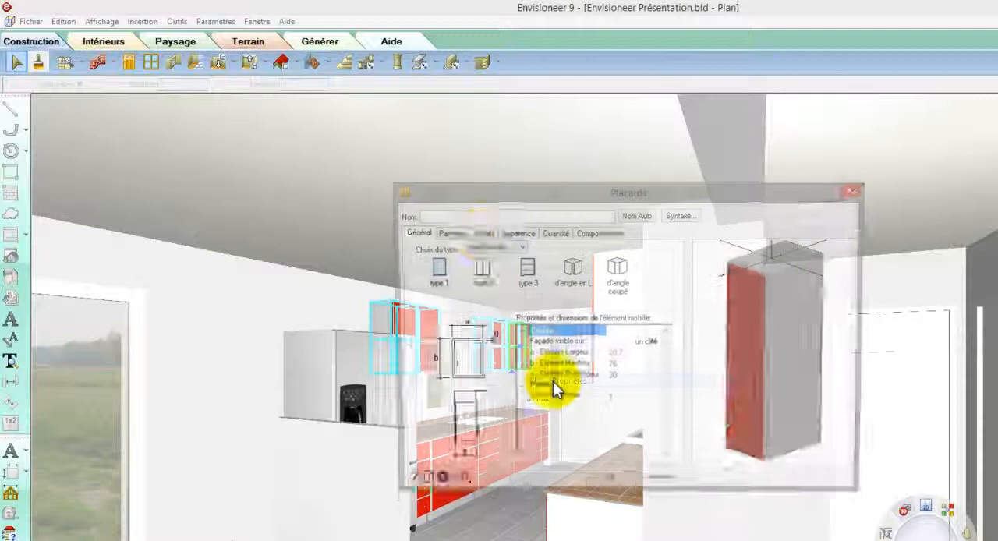
left_click(460, 233)
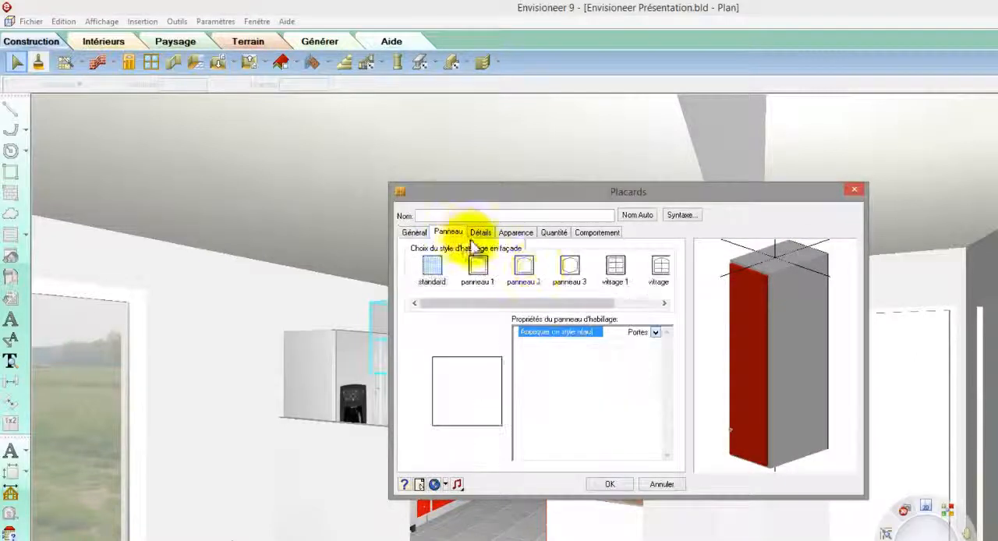
left_click(587, 272)
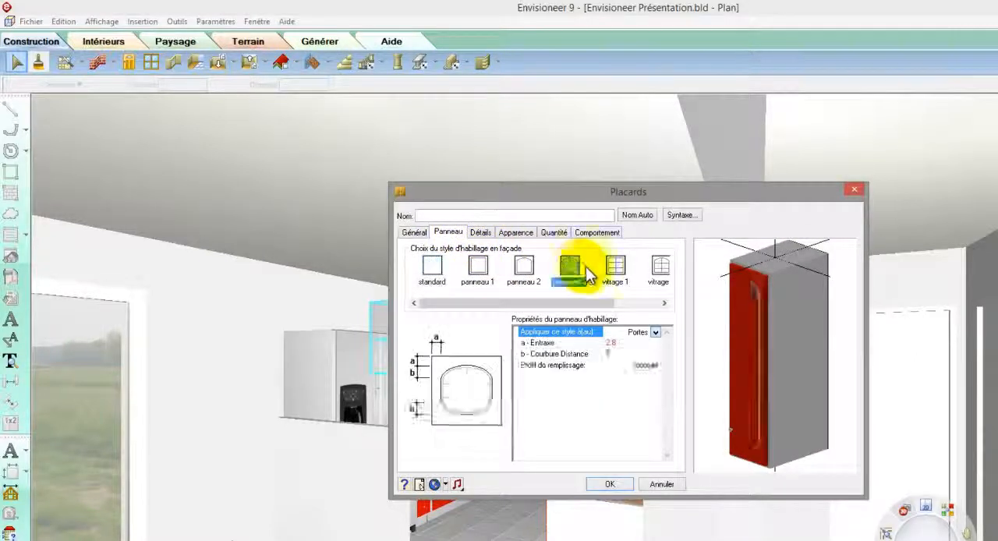
left_click(660, 266)
left_click_drag(760, 349, 741, 328)
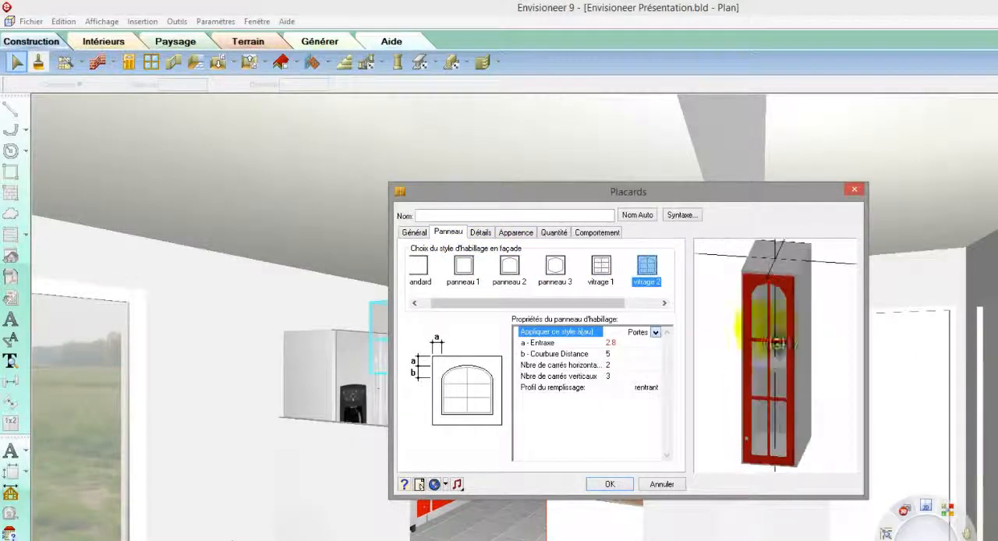
Step: Set the number of shelves in the selected wall cabinets to 2 and apply the changes
left_click(480, 233)
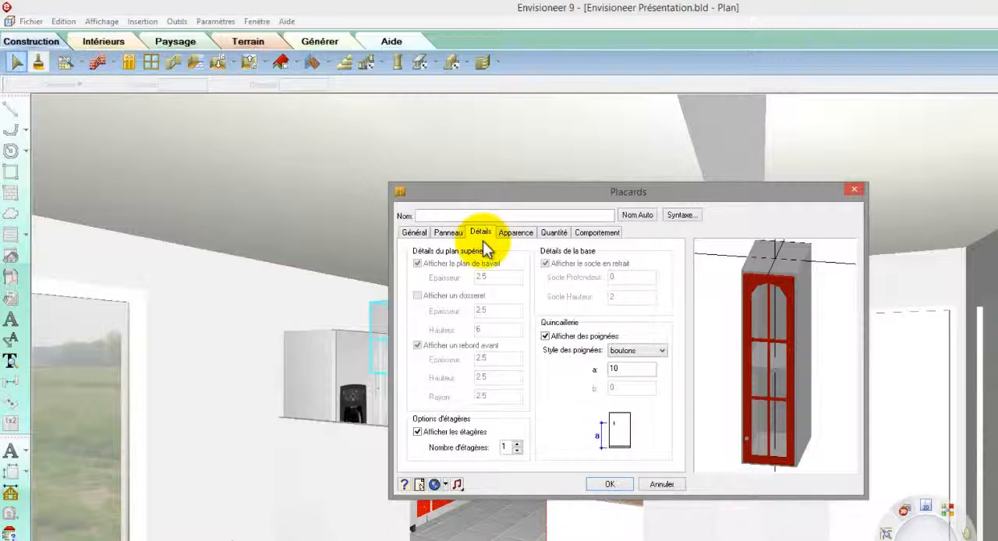
left_click(517, 443)
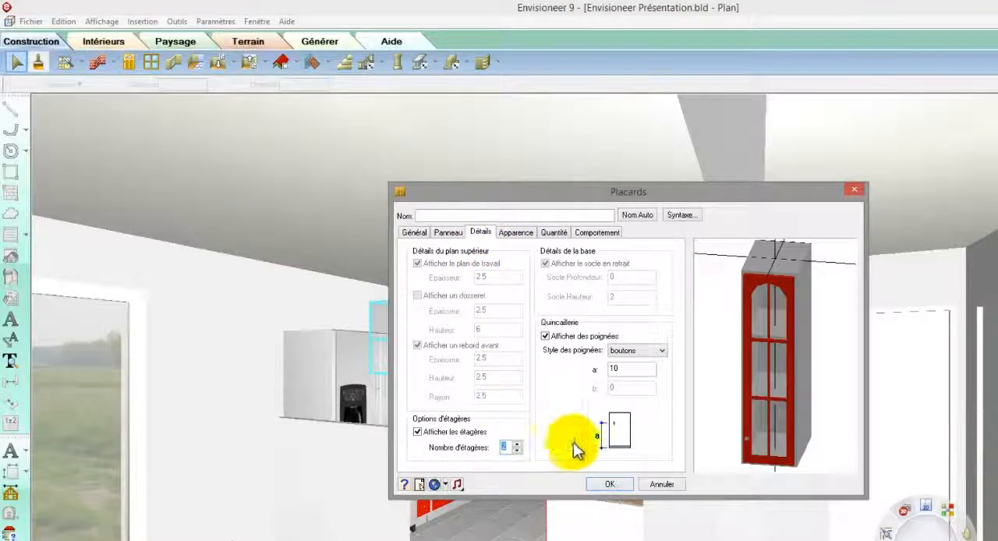
left_click_drag(742, 416, 715, 457)
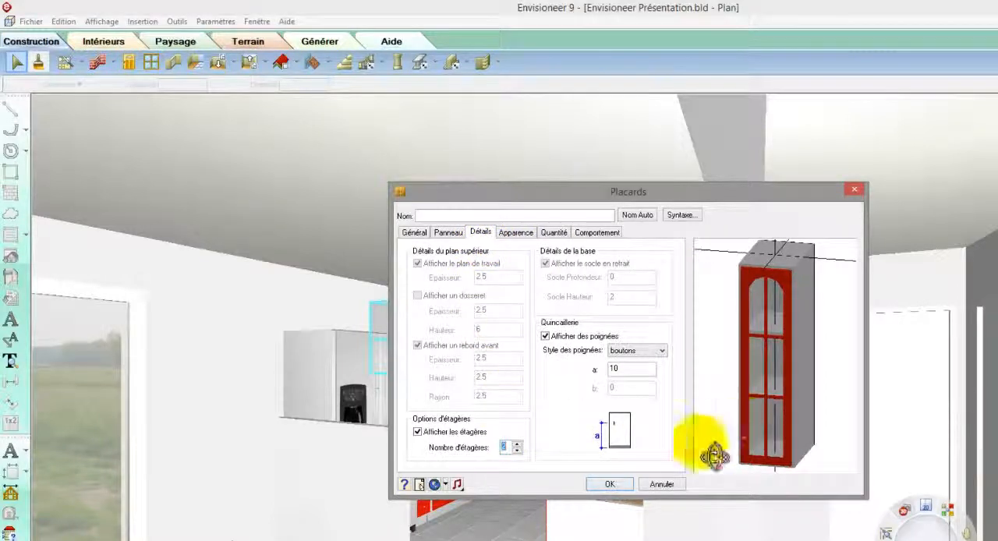
left_click(611, 484)
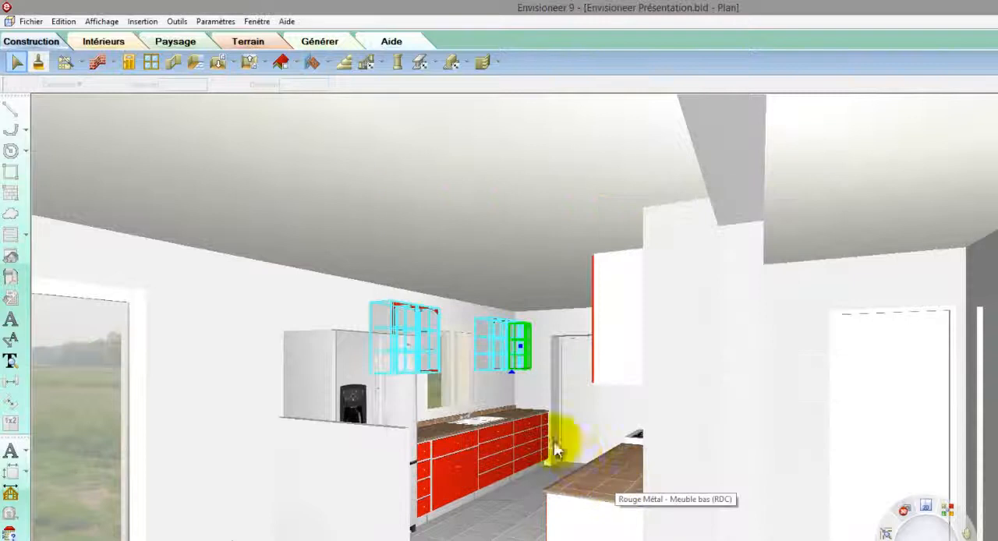
Step: Set the light brightness percentage of the ball-shaped pendant lamp in the living room to 100 and apply it
left_click(18, 63)
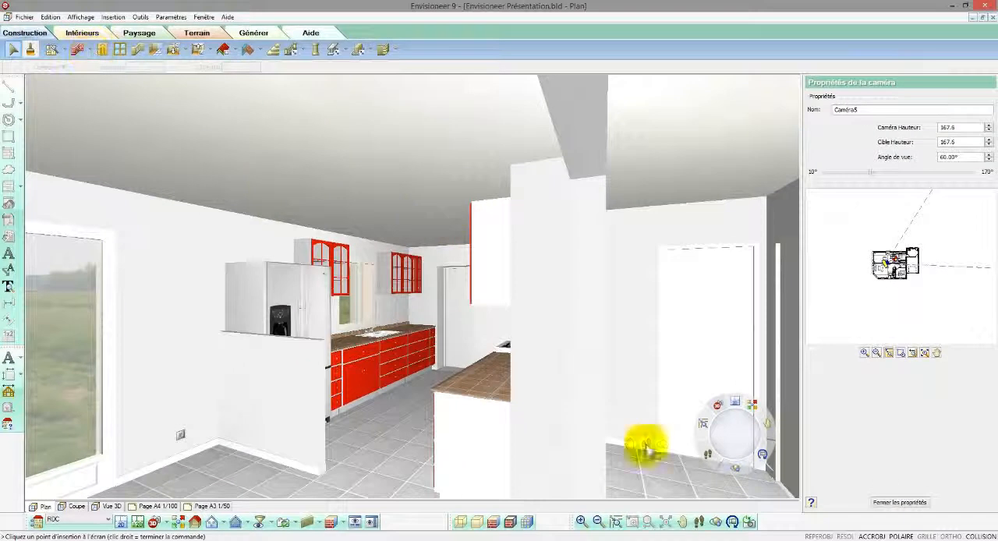
left_click(698, 521)
left_click_drag(390, 429, 322, 359)
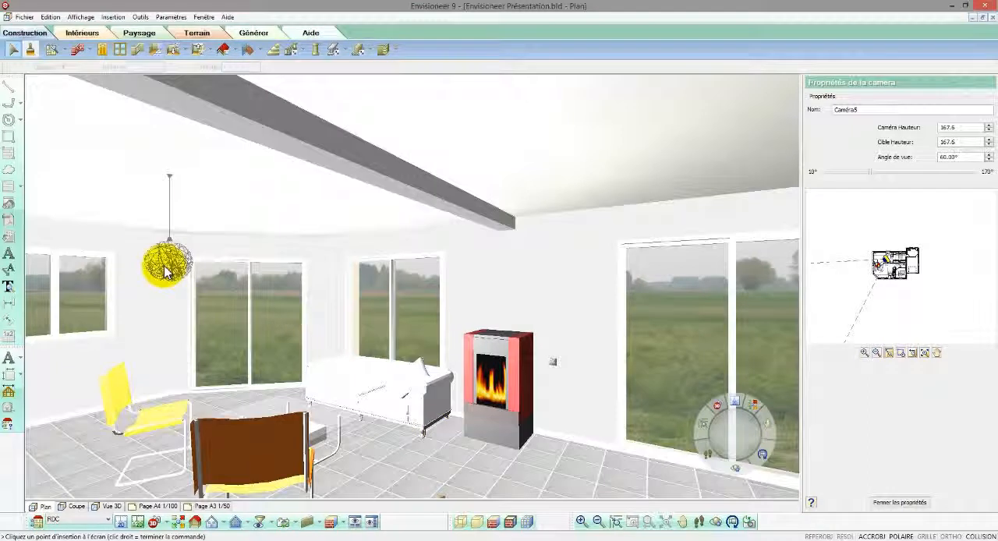
left_click_drag(170, 228, 185, 166)
right_click(184, 164)
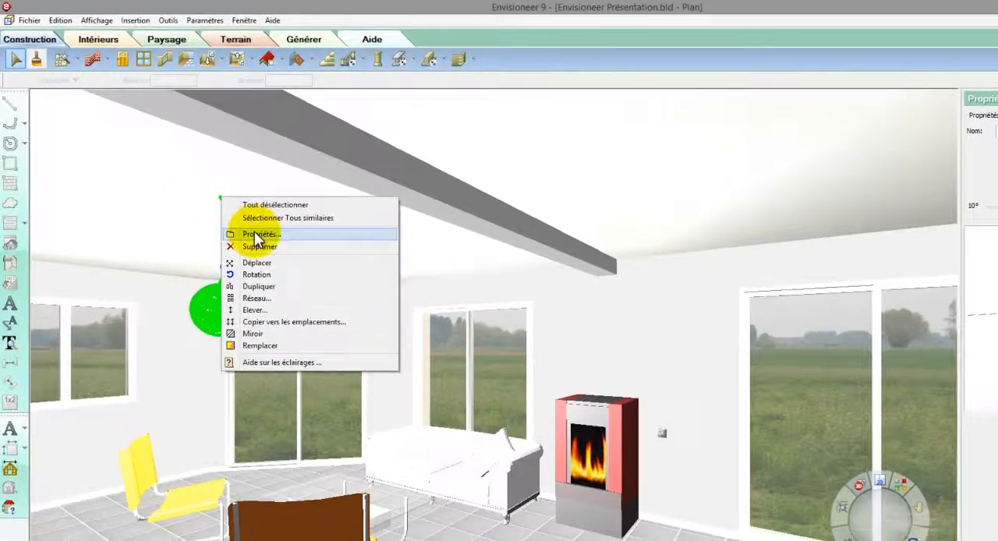
left_click(254, 233)
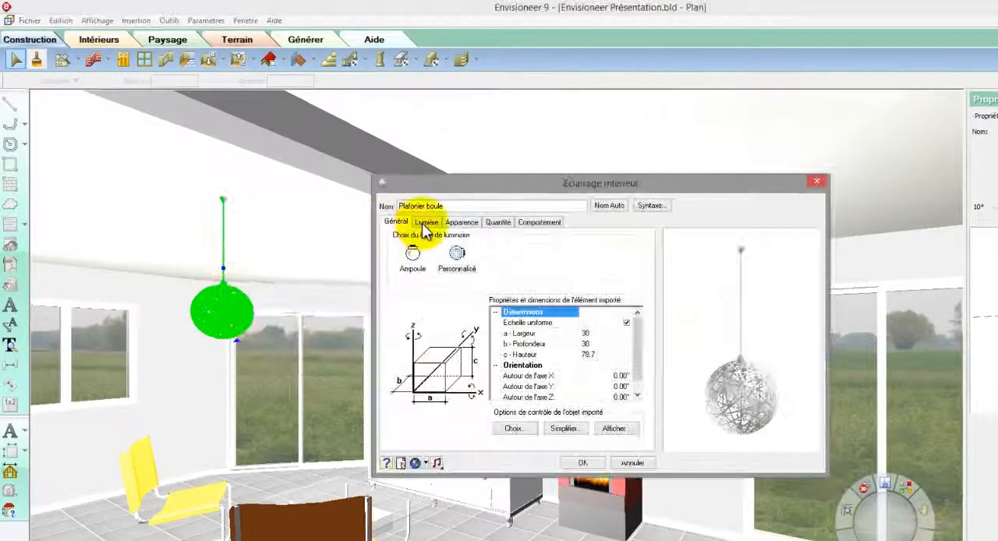
left_click(426, 224)
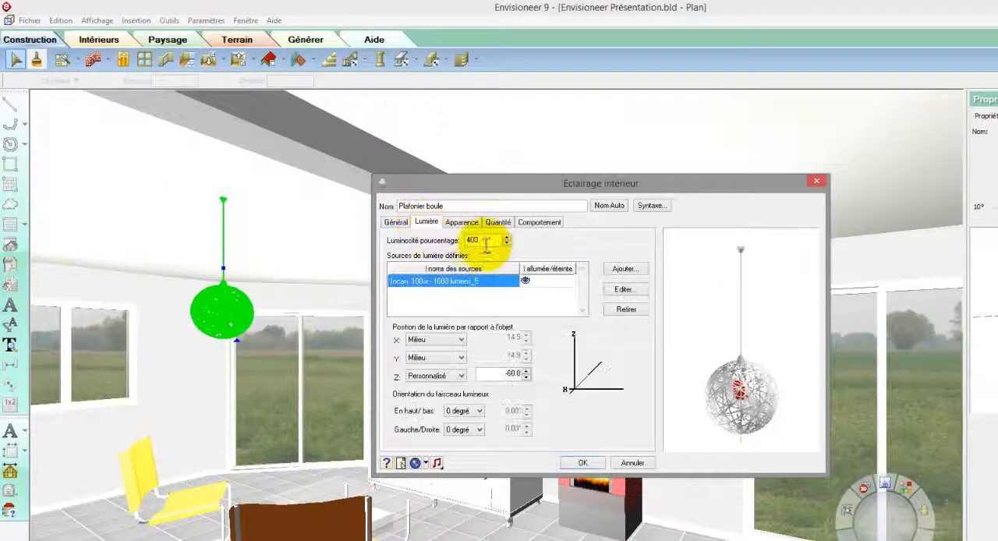
double_click(470, 241)
type("1")
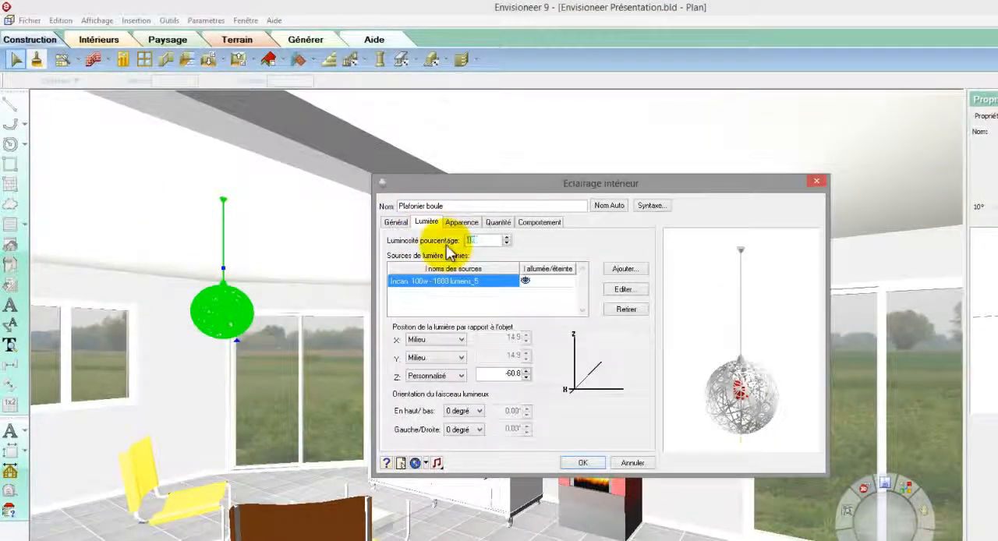
type("00")
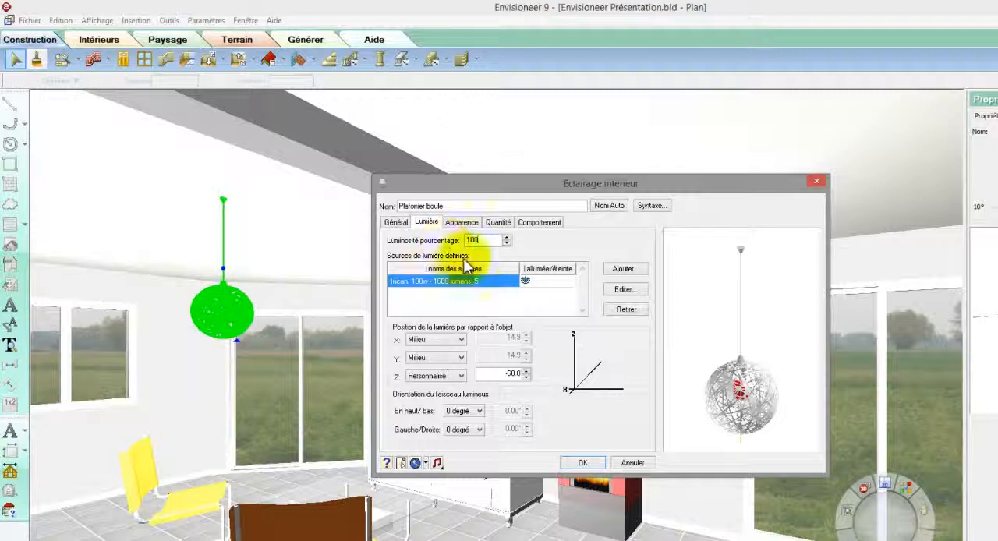
left_click(583, 463)
left_click(642, 519)
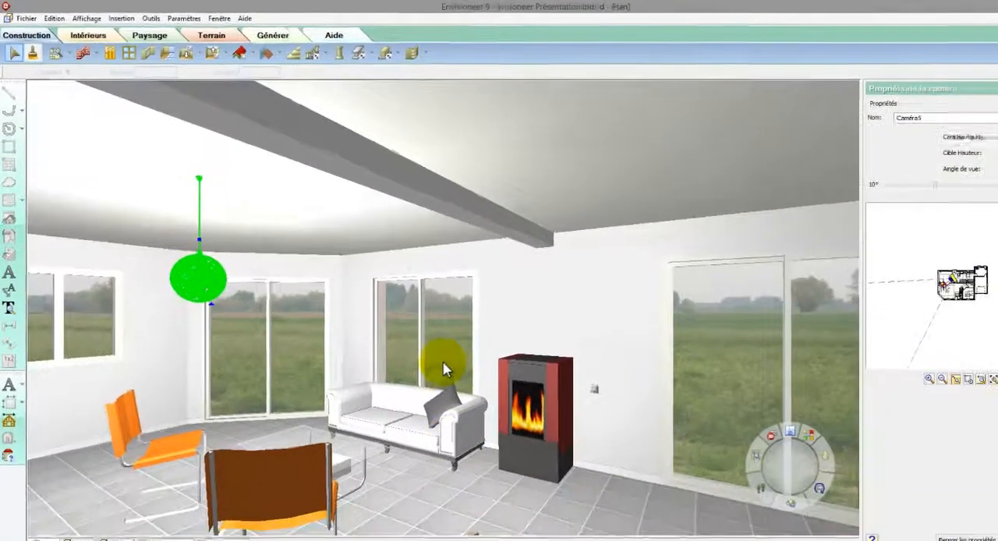
Step: Edit the sliding window behind the white sofa, changing it to a fixed window with a circular shape
left_click(496, 407)
right_click(413, 343)
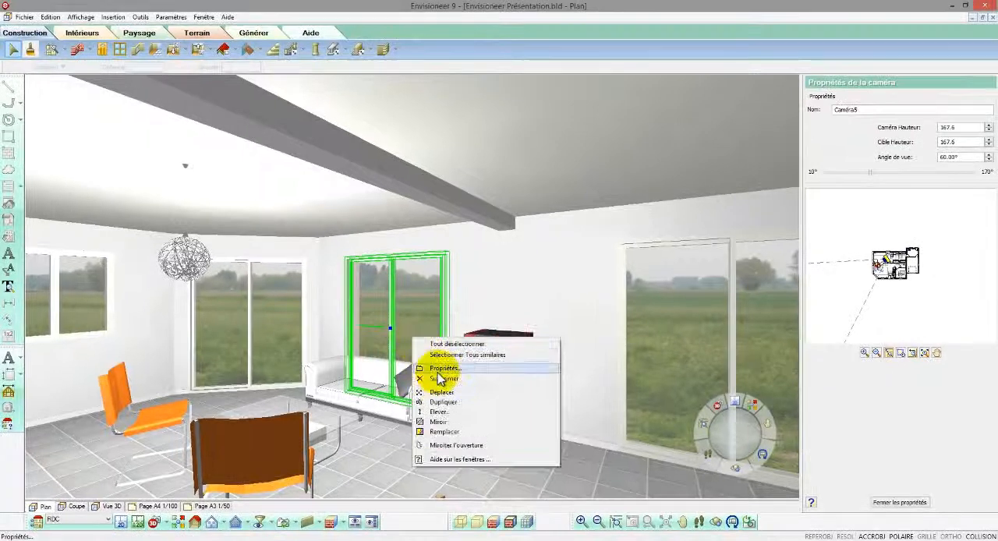
left_click(432, 367)
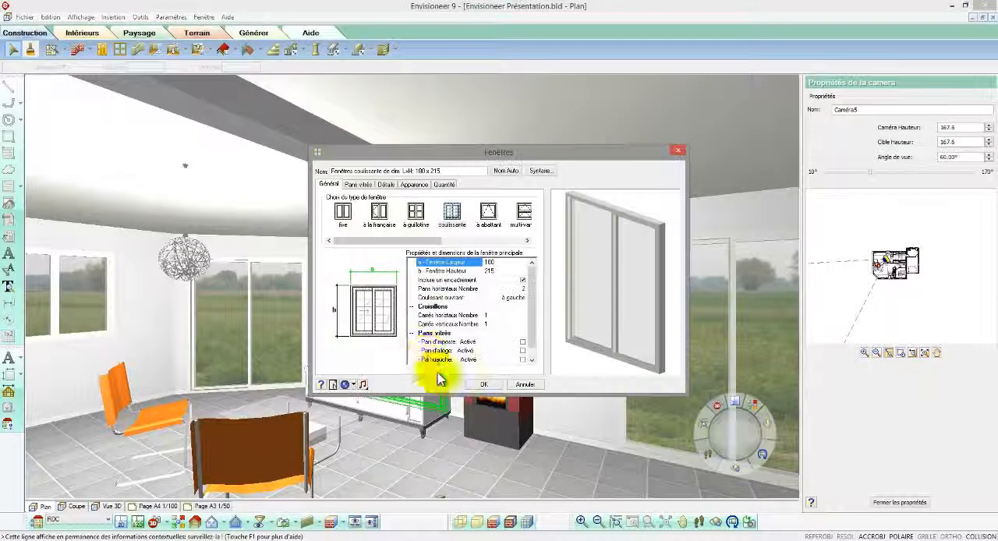
left_click(342, 212)
left_click(524, 263)
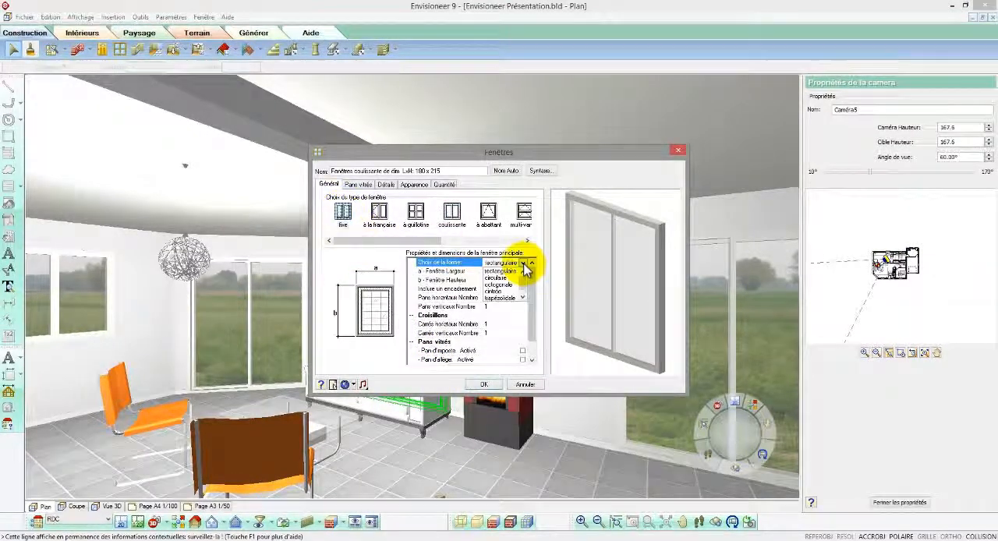
left_click(503, 278)
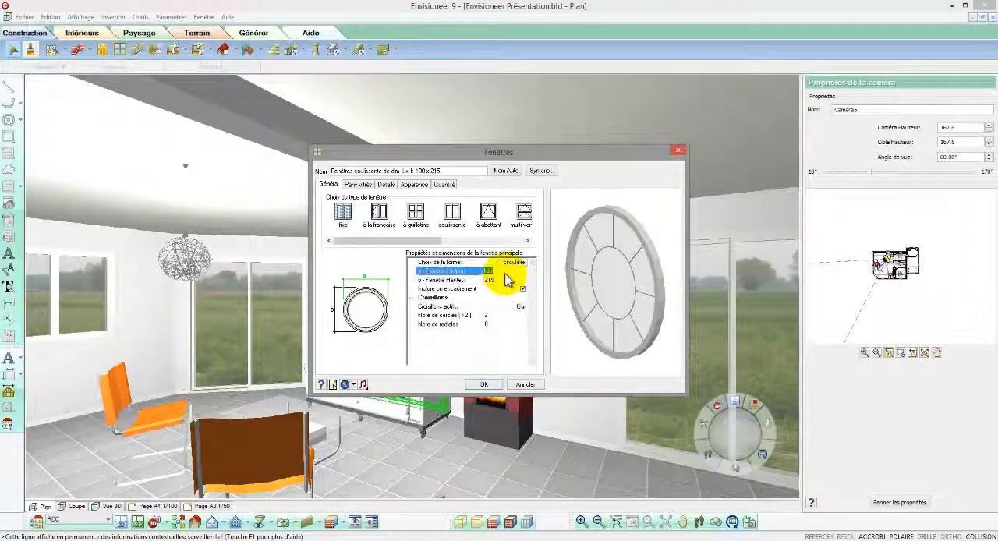
Step: Set the circular window's width and height to 60, disable its glazing bars, name it automatically and apply the changes
type("60")
key("Tab")
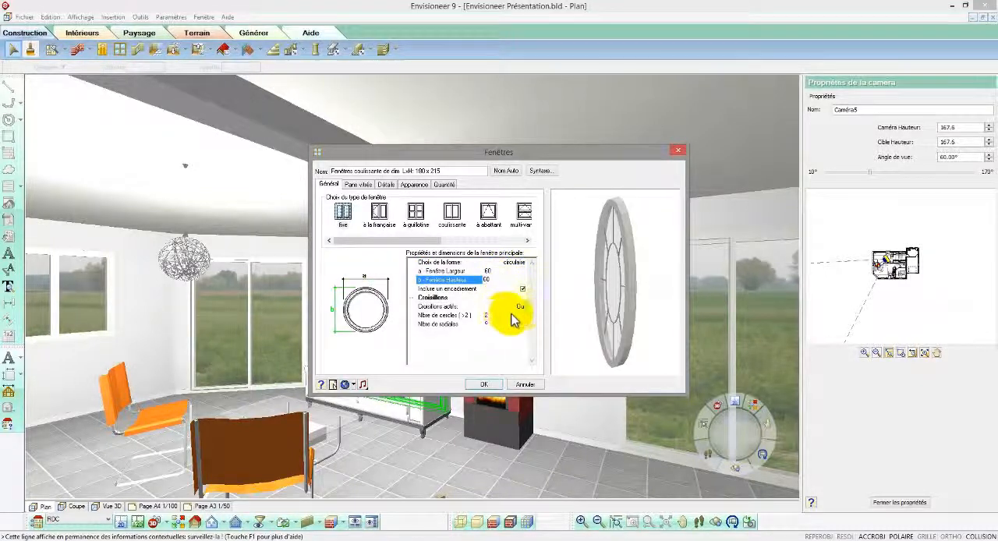
left_click(521, 306)
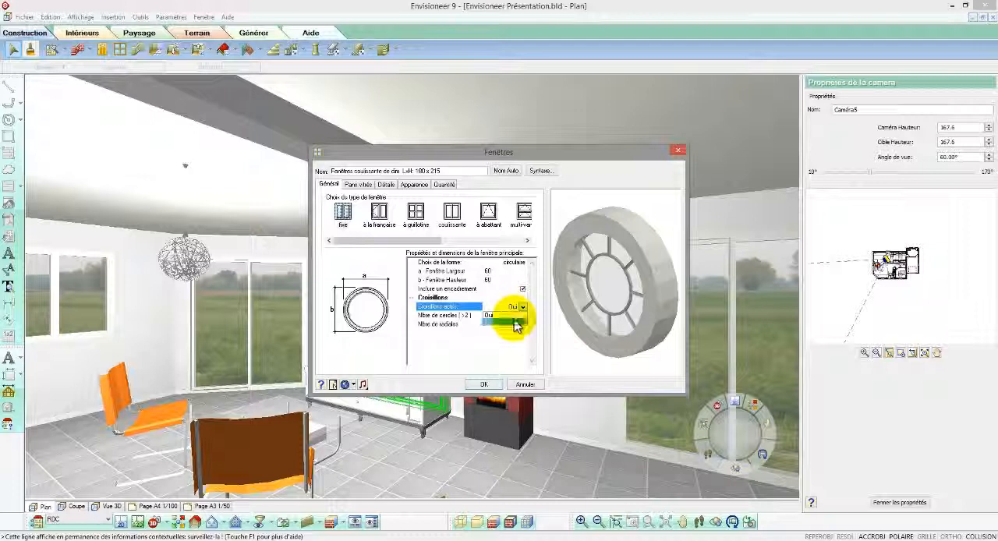
left_click(512, 321)
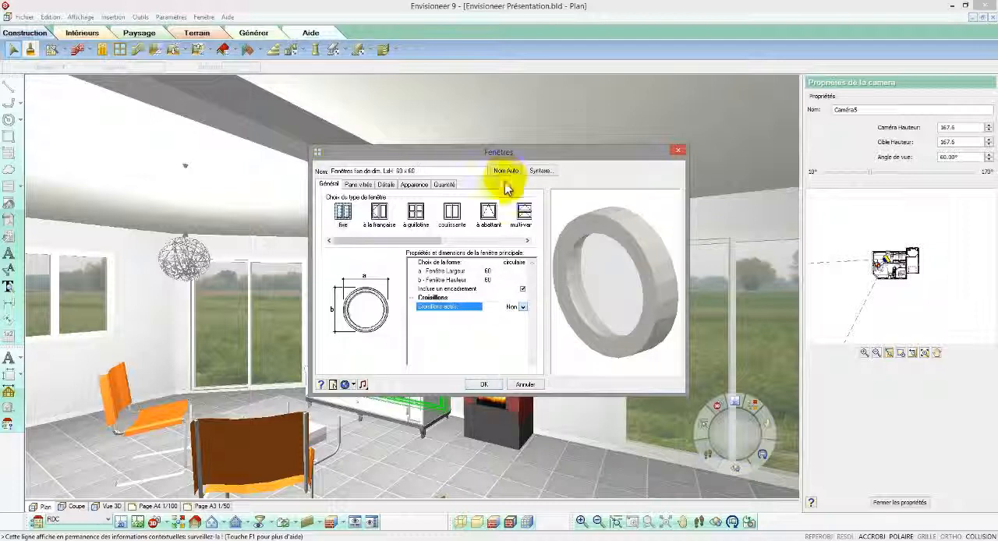
left_click(483, 384)
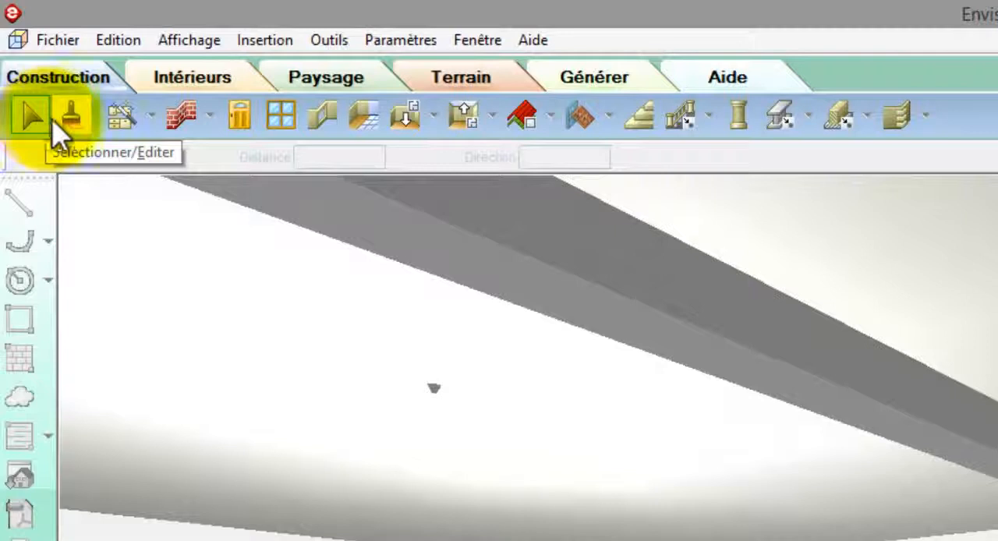
Step: Display the interior furniture catalogue and launch the program's welcome screen
left_click(205, 92)
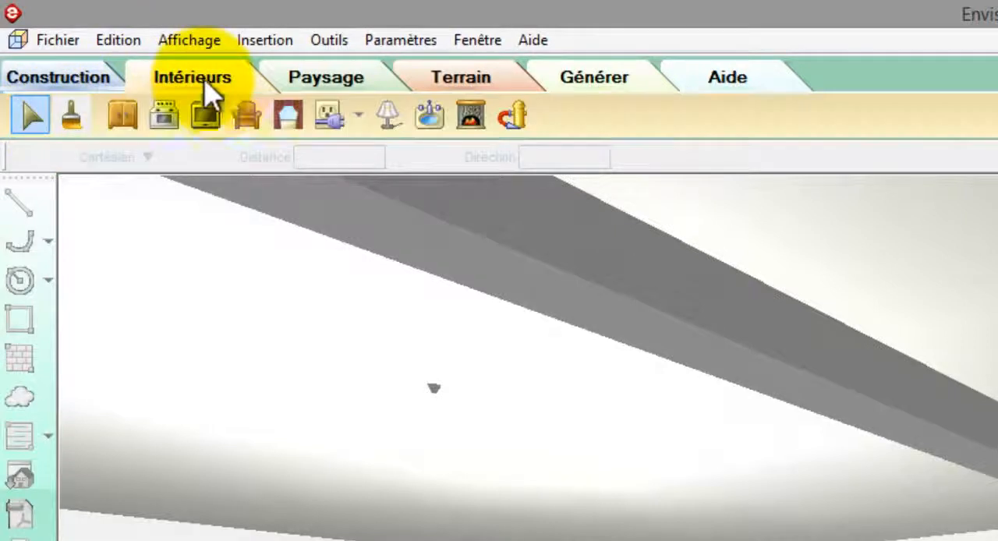
left_click(246, 114)
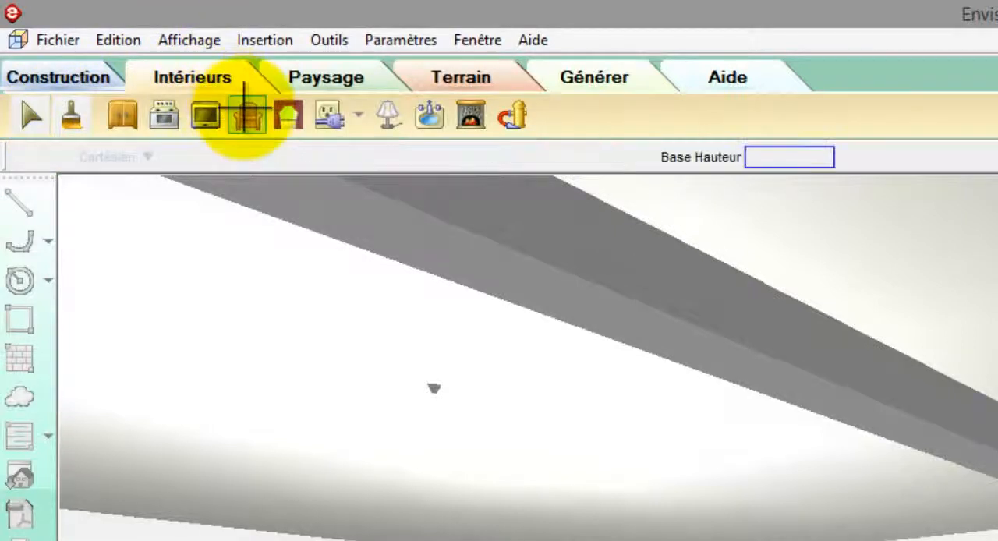
left_click(533, 42)
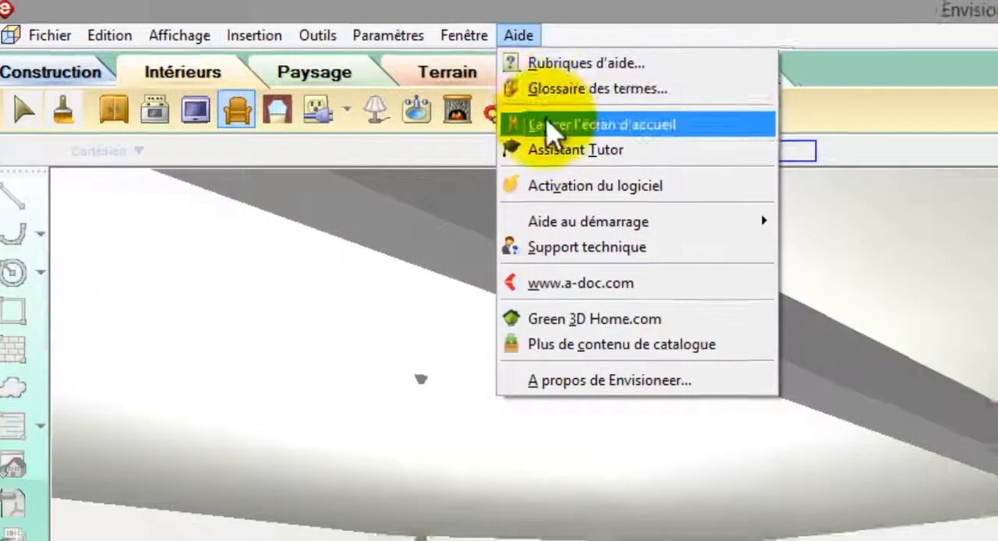
left_click(550, 126)
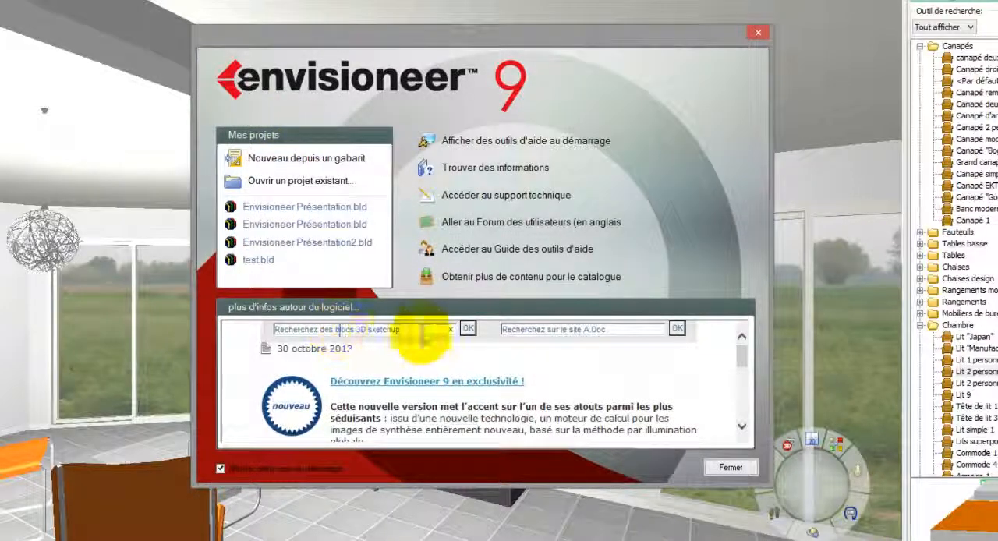
Step: Search the SketchUp 3D blocks online for "canapé" from the welcome screen
left_click_drag(424, 330, 253, 329)
type("canap")
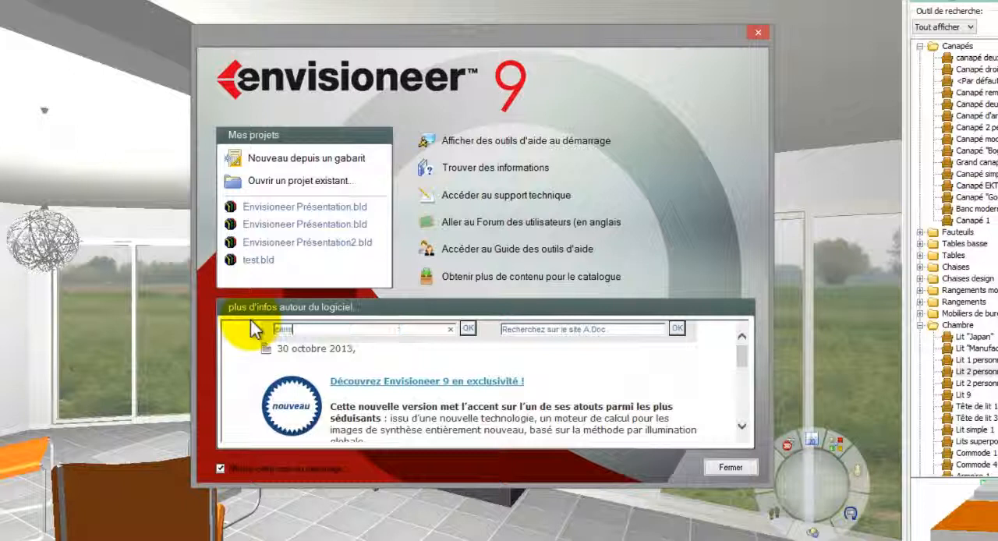
type("é")
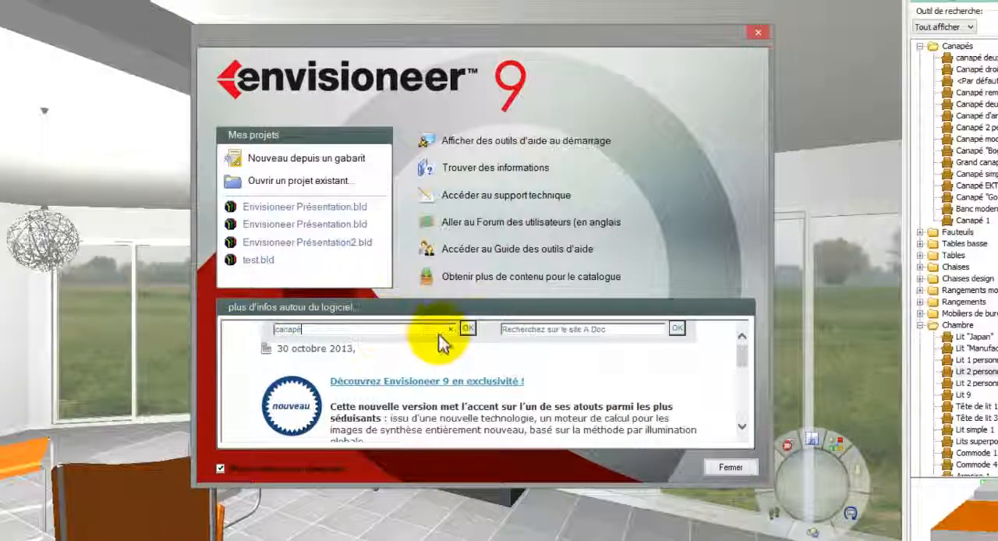
left_click(467, 328)
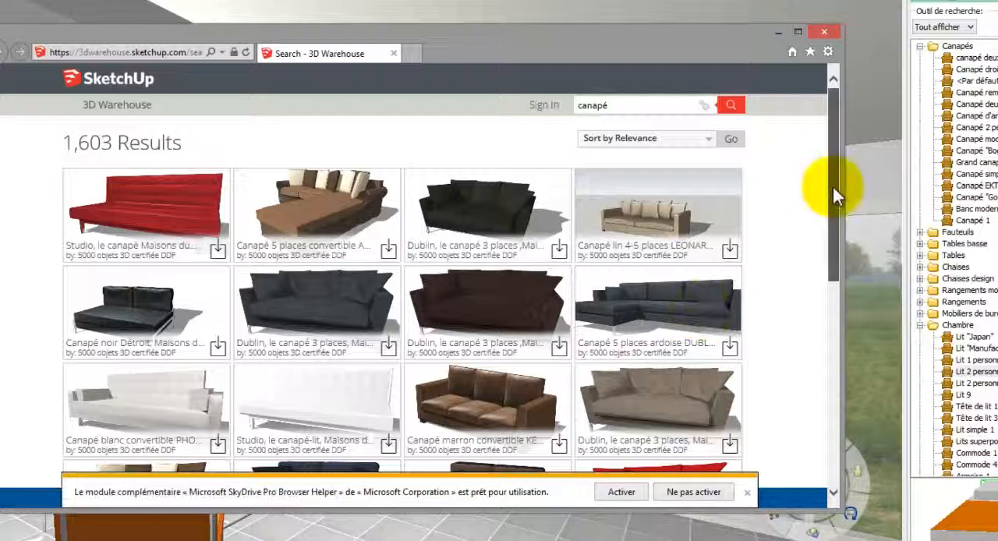
Step: Find the white three-seat Nikeo sofa in 3D Warehouse, save its SketchUp 8 model and return to the house plan
left_click_drag(833, 186, 831, 415)
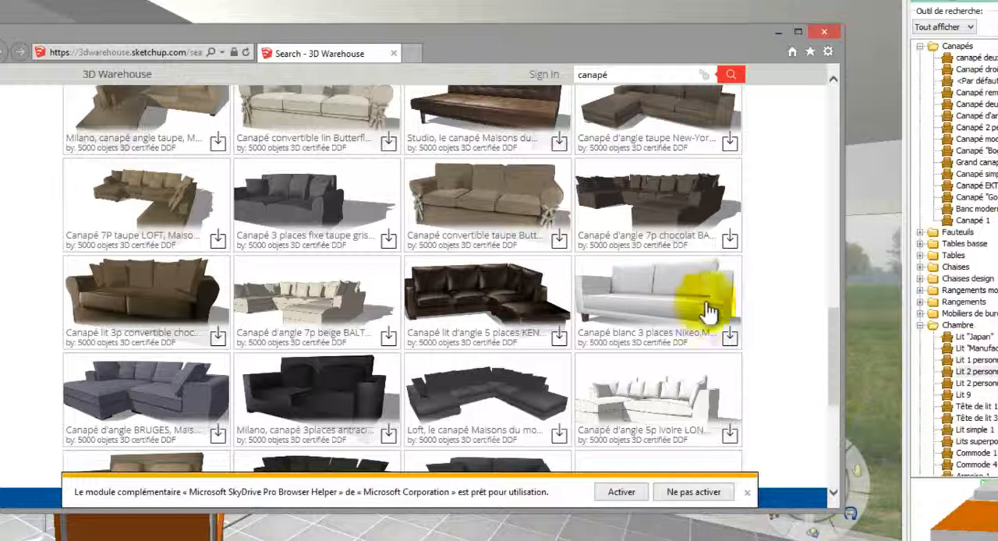
left_click(674, 300)
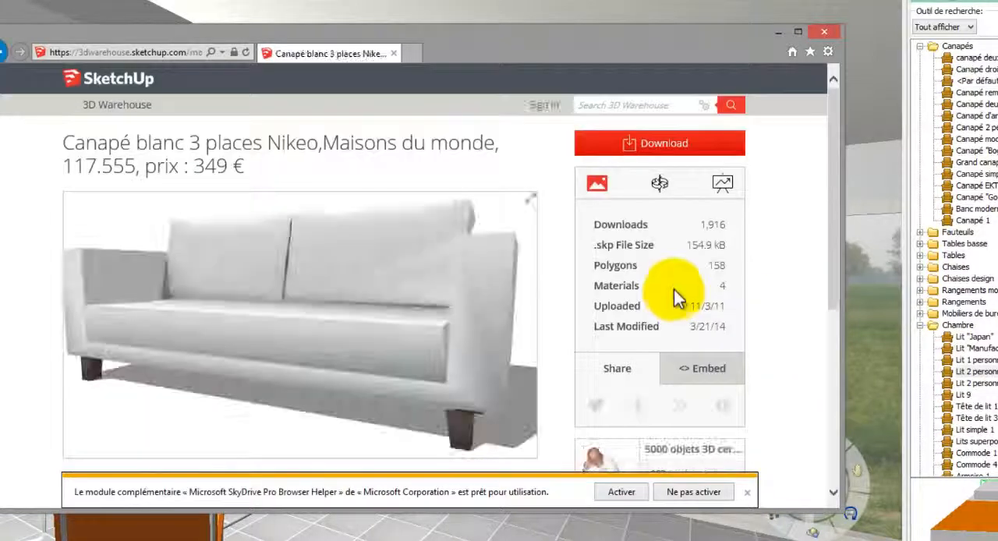
left_click(655, 150)
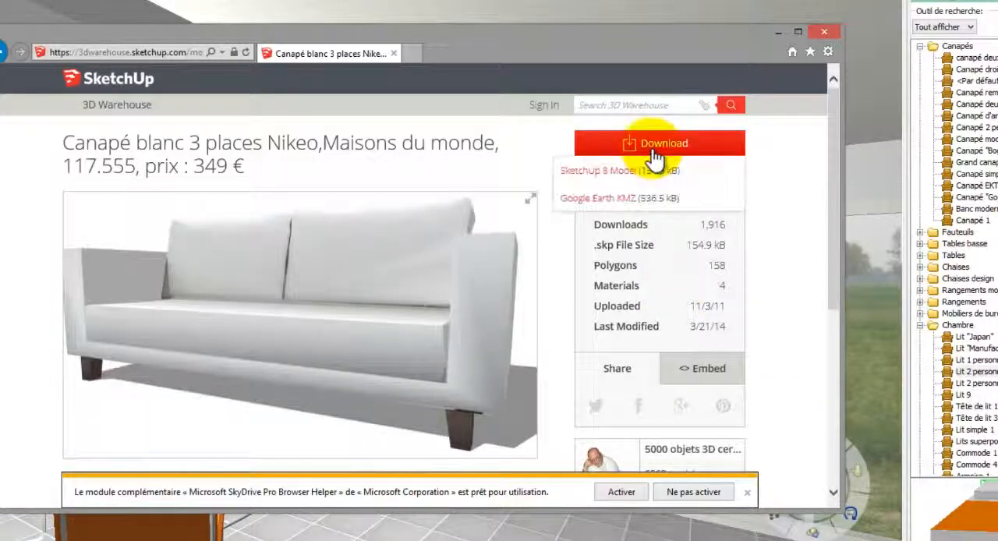
left_click(626, 173)
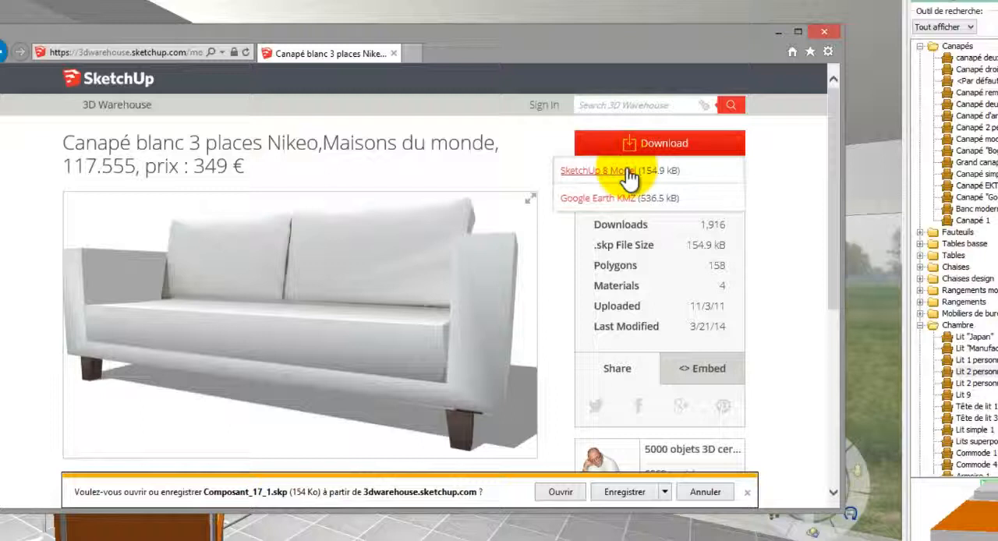
left_click(628, 492)
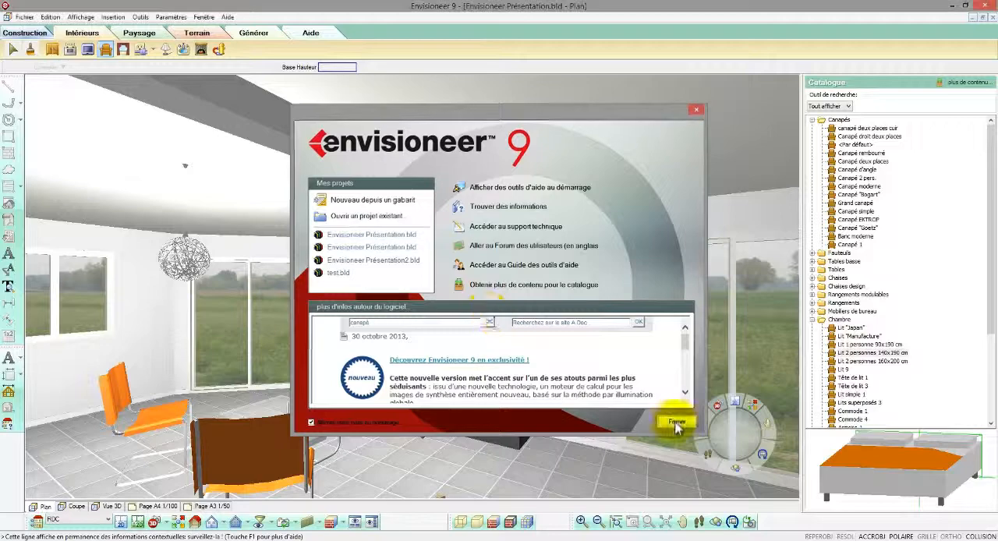
left_click(675, 416)
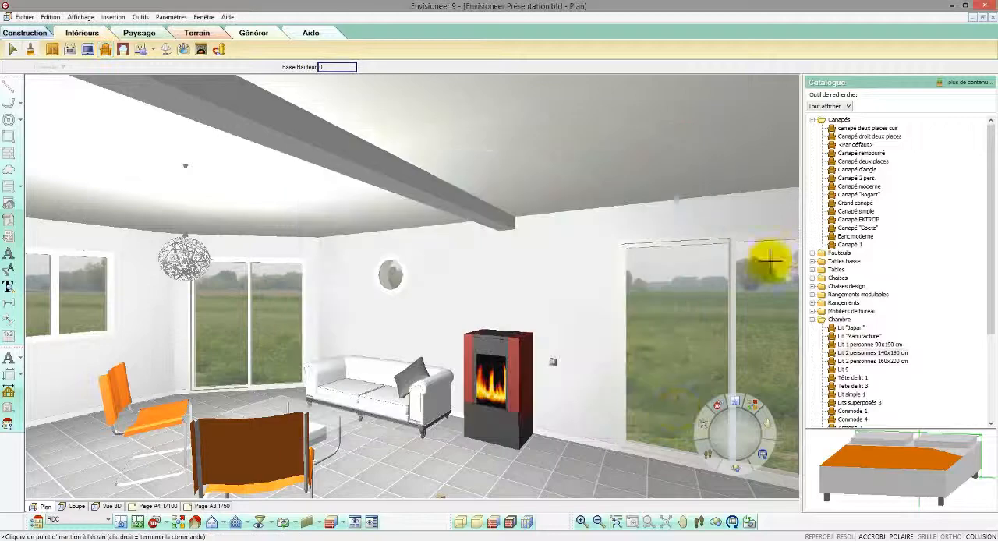
Step: Add a new element to the catalogue's Canapés folder, choosing to import the object from a file
left_click(850, 129)
right_click(856, 130)
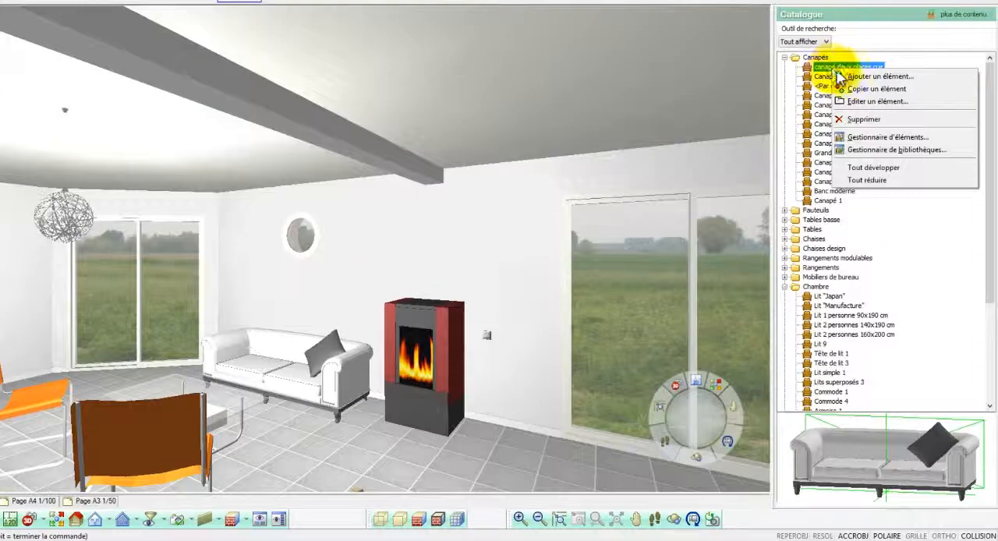
left_click(857, 75)
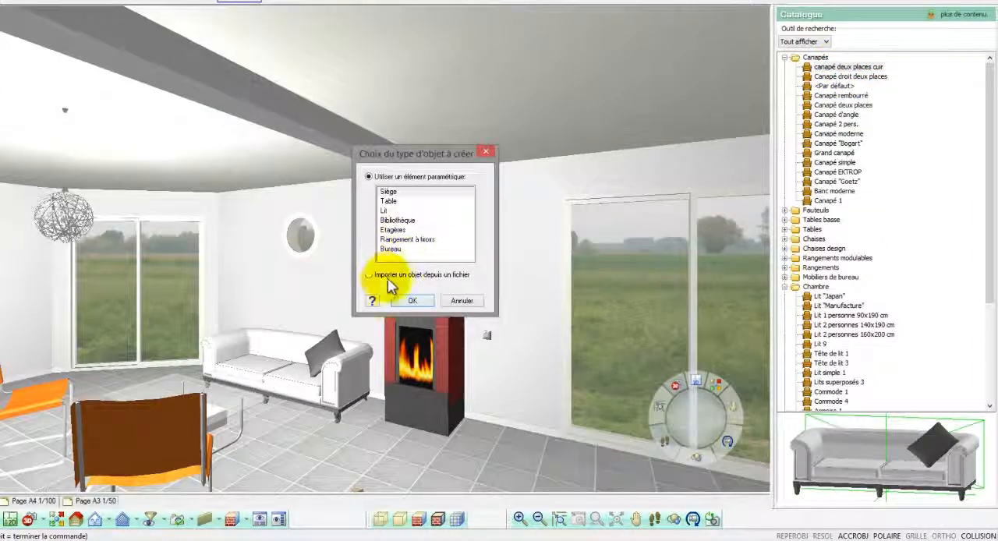
left_click(370, 274)
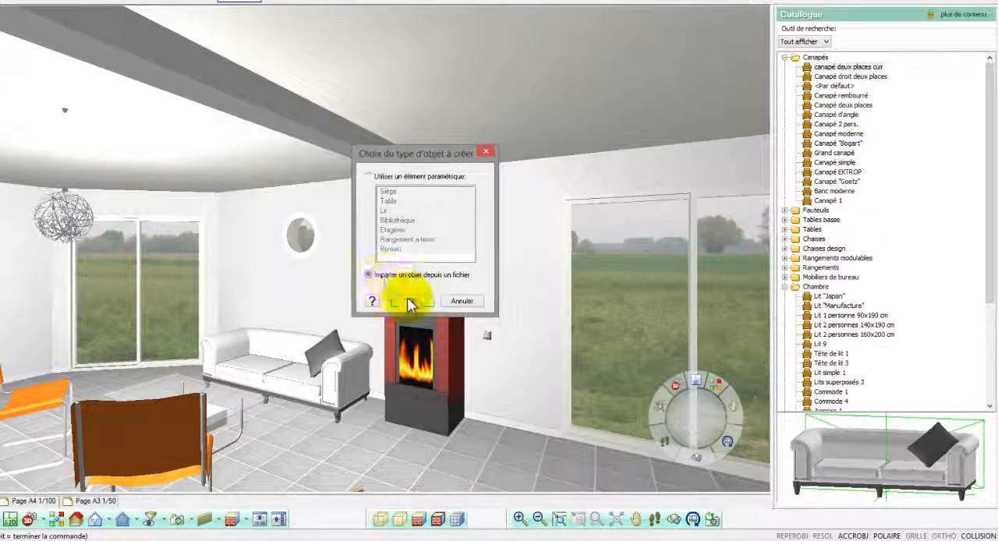
left_click(407, 300)
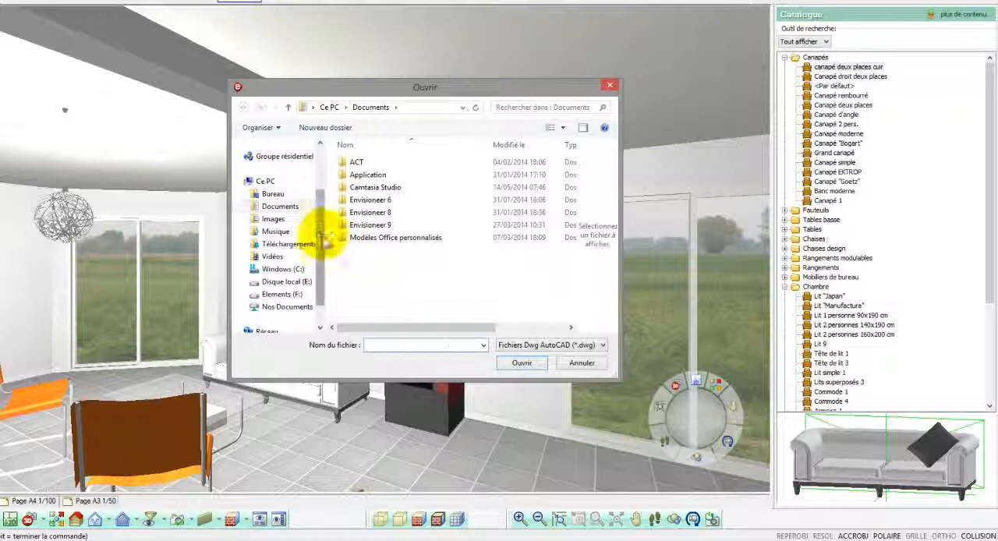
Step: Import the SketchUp model Composant_17_1.skp from the Téléchargements folder, filtering for SketchUp (*.skp) files
left_click(290, 245)
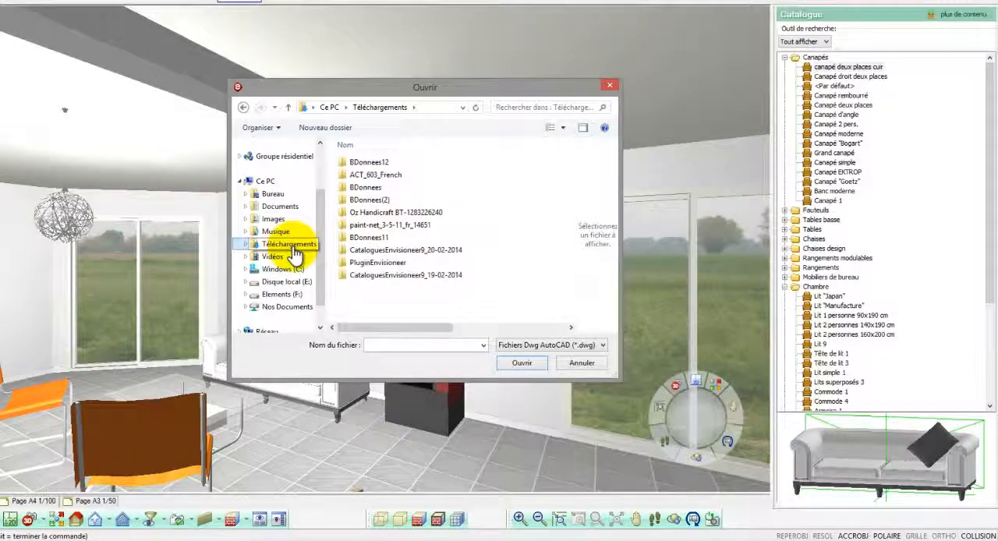
left_click(529, 347)
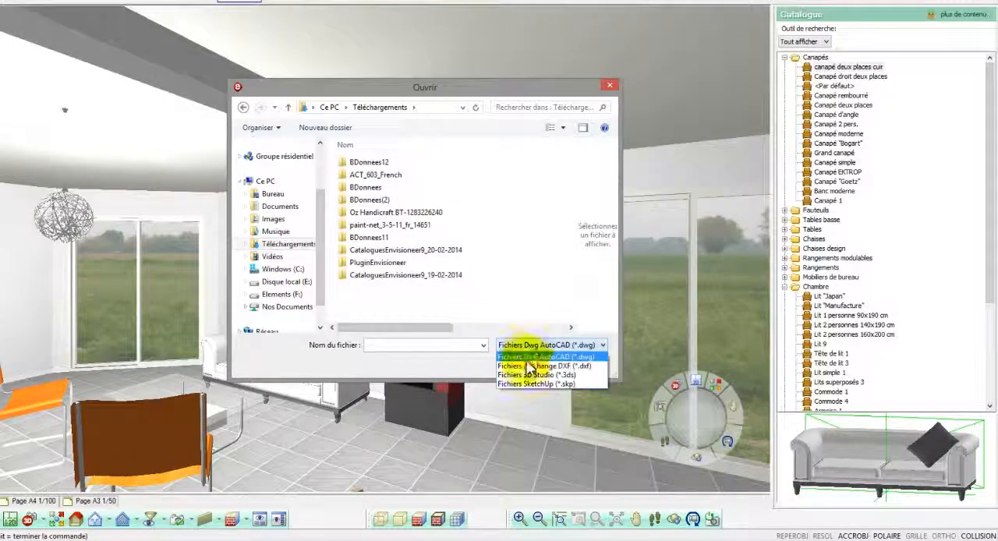
left_click(523, 384)
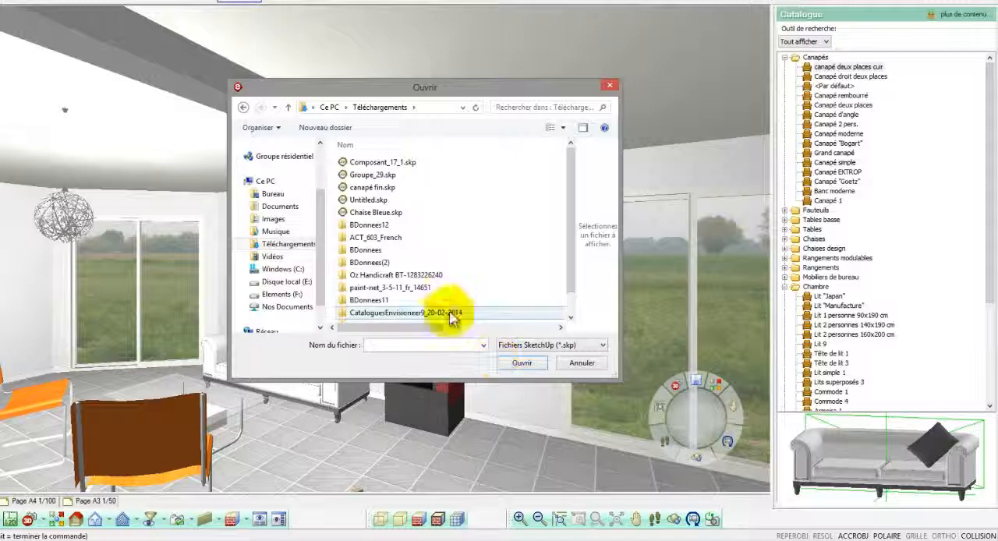
left_click(400, 161)
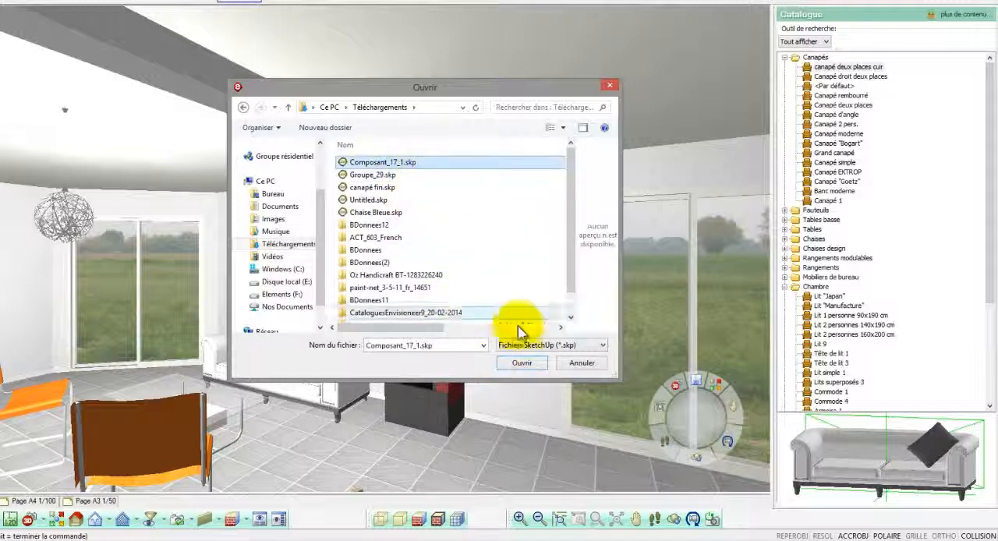
left_click(520, 363)
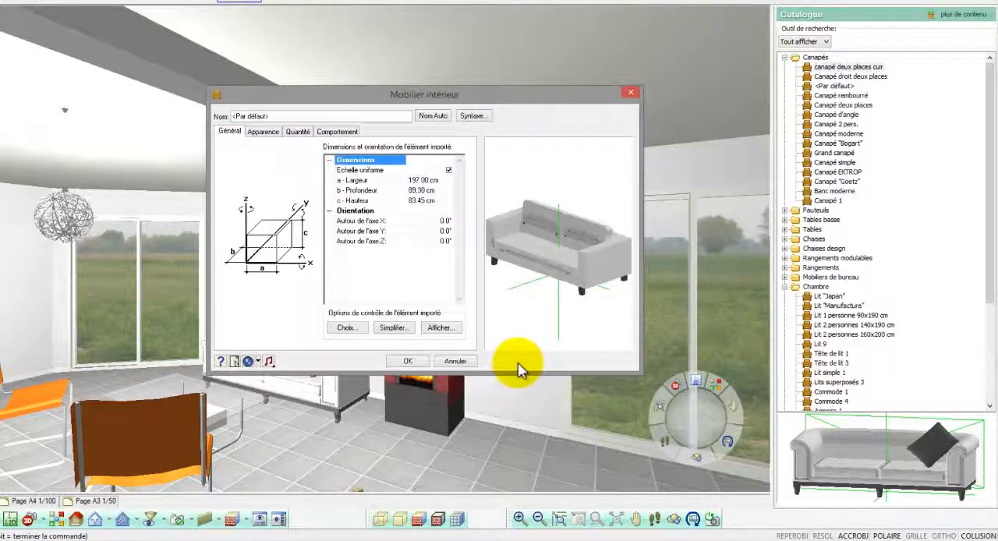
Step: Inspect the imported sofa's preview and name the new furniture element Canapé 1
left_click_drag(550, 294, 525, 289)
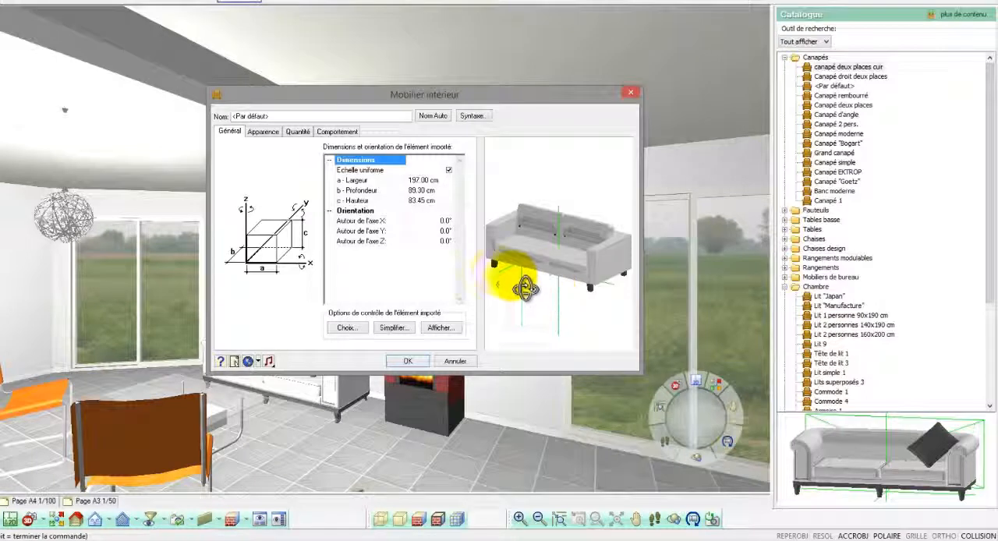
left_click_drag(302, 116, 167, 102)
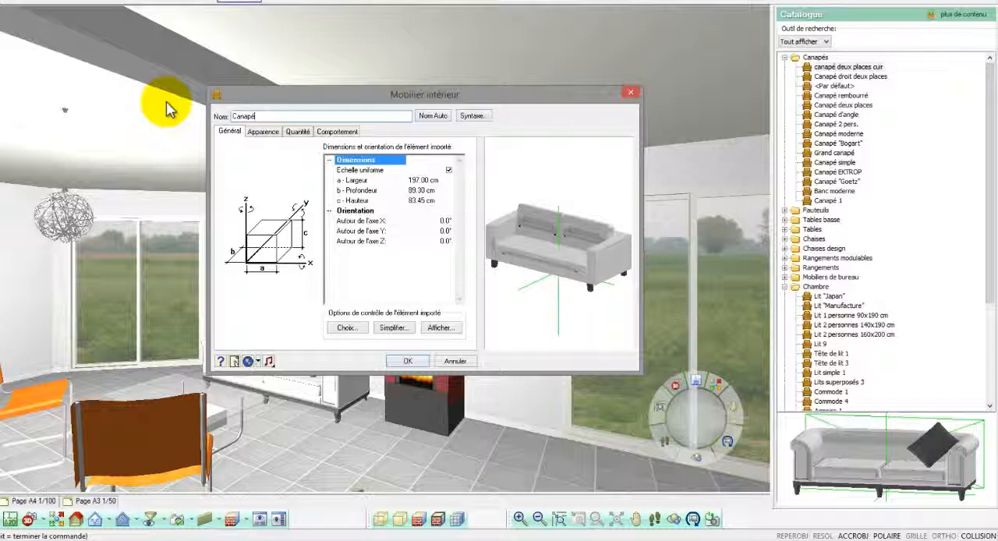
type("Canapé 1")
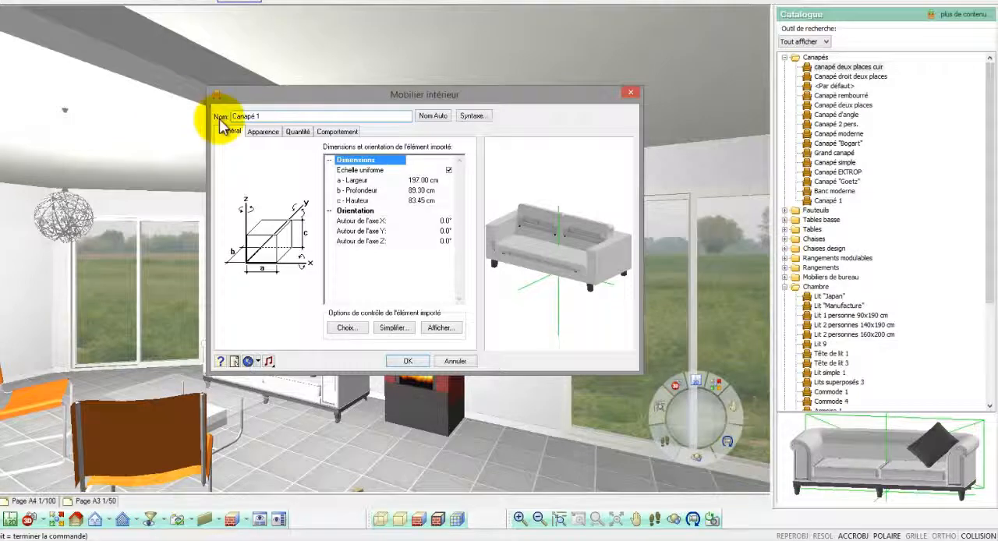
Step: Assign the material Blanc PVC from the Couleurs/Teintes RAL group to all components of the imported sofa and check its preview
left_click(263, 132)
left_click_drag(264, 227, 232, 159)
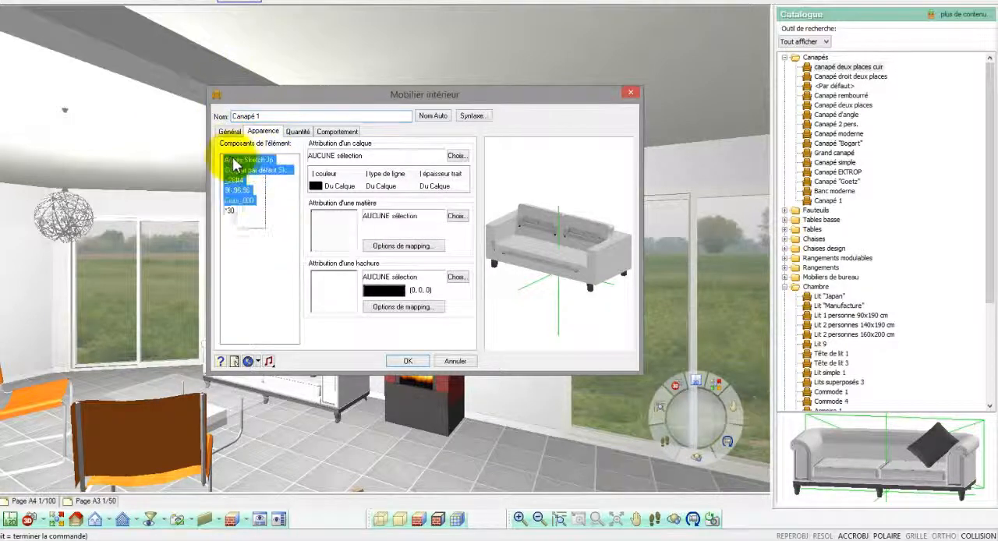
left_click(339, 224)
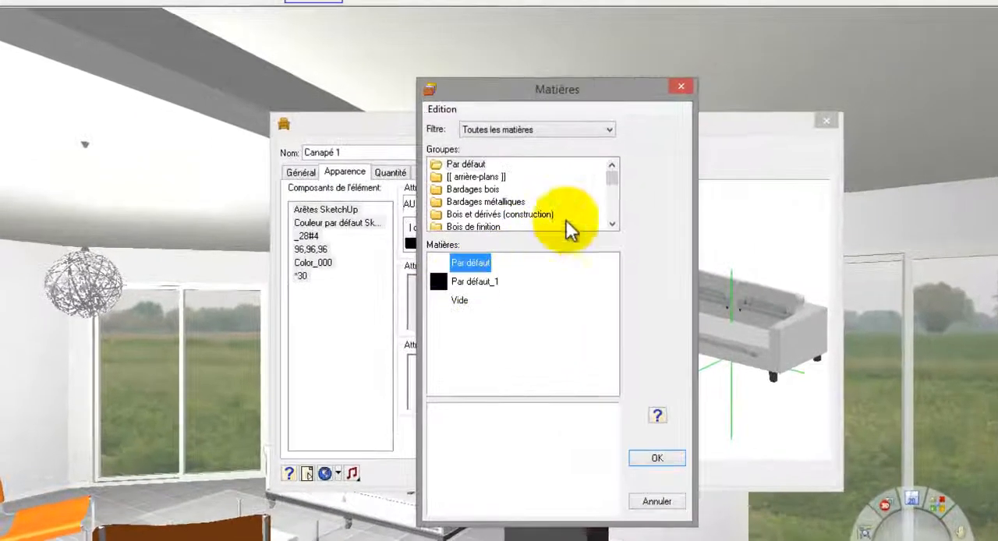
left_click(612, 224)
left_click(612, 224)
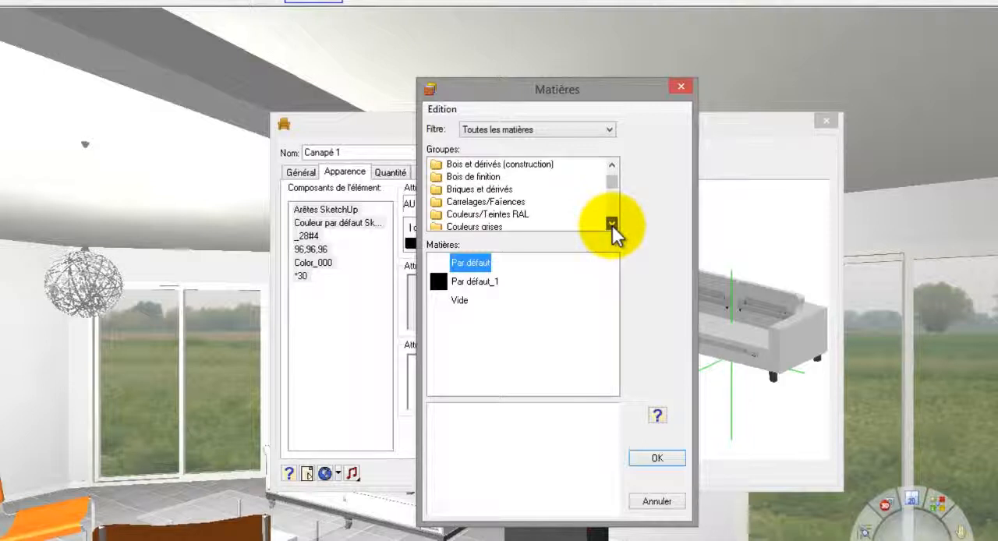
left_click(491, 214)
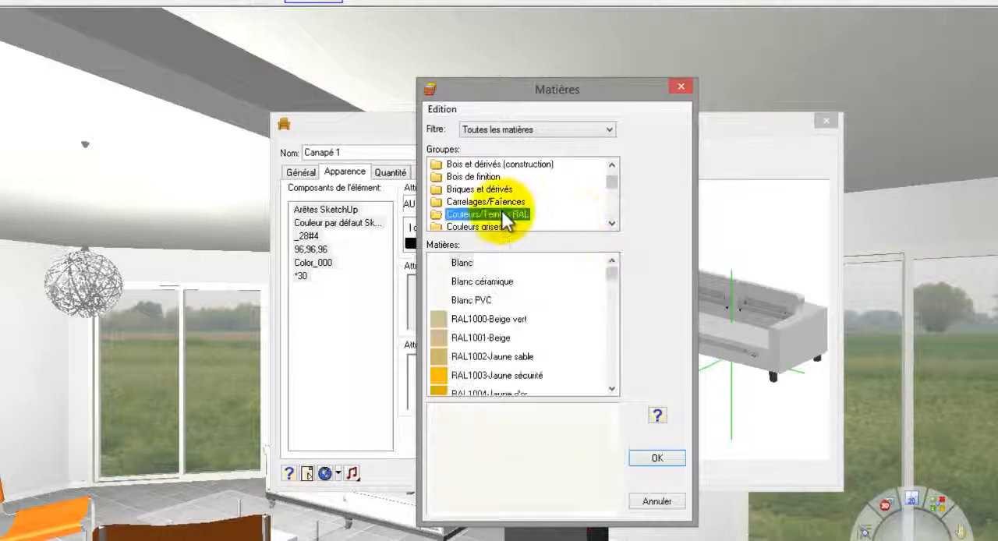
left_click(472, 300)
left_click(655, 455)
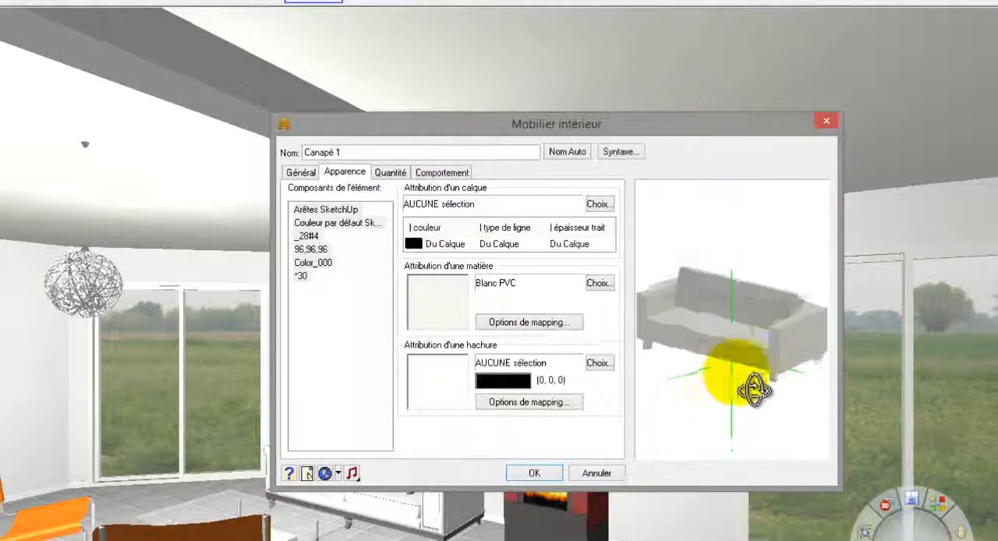
left_click_drag(737, 372, 698, 400)
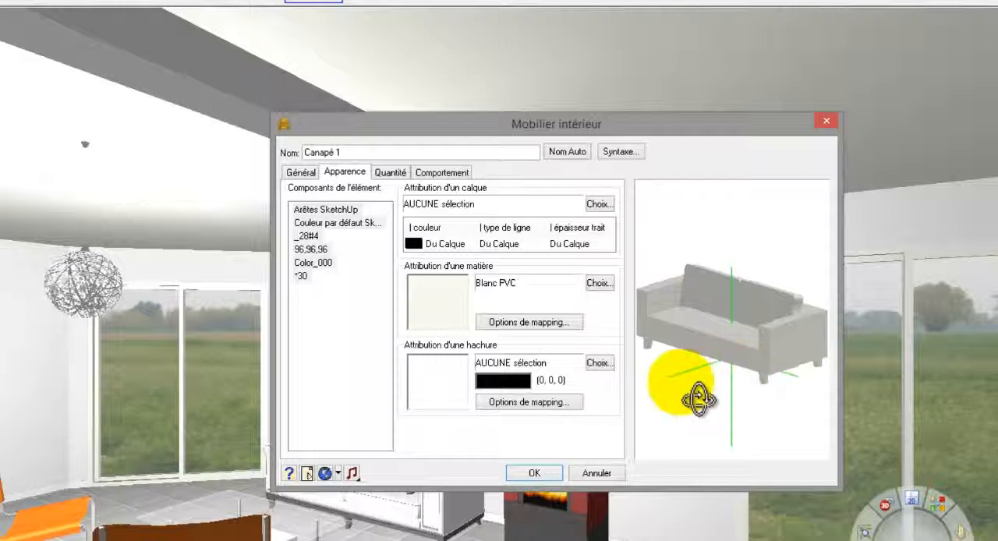
Step: Save Canapé 1 to the catalogue and place it on the tiled floor in front of the stove and sliding window
left_click(536, 474)
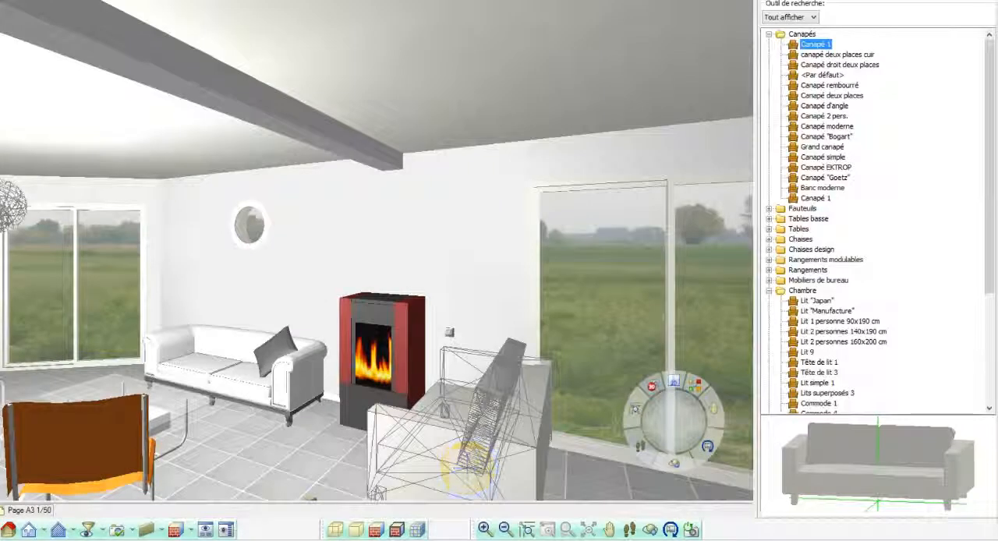
left_click(467, 470)
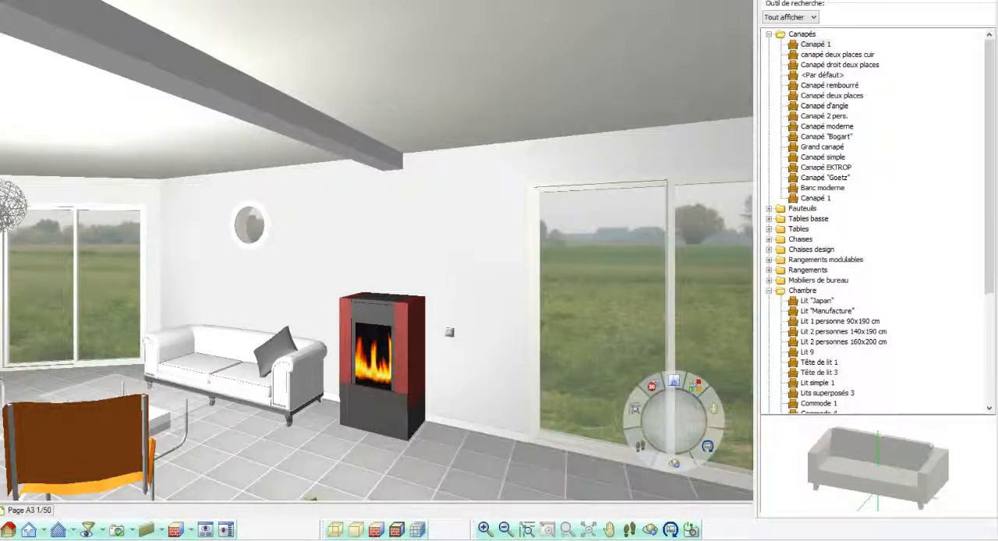